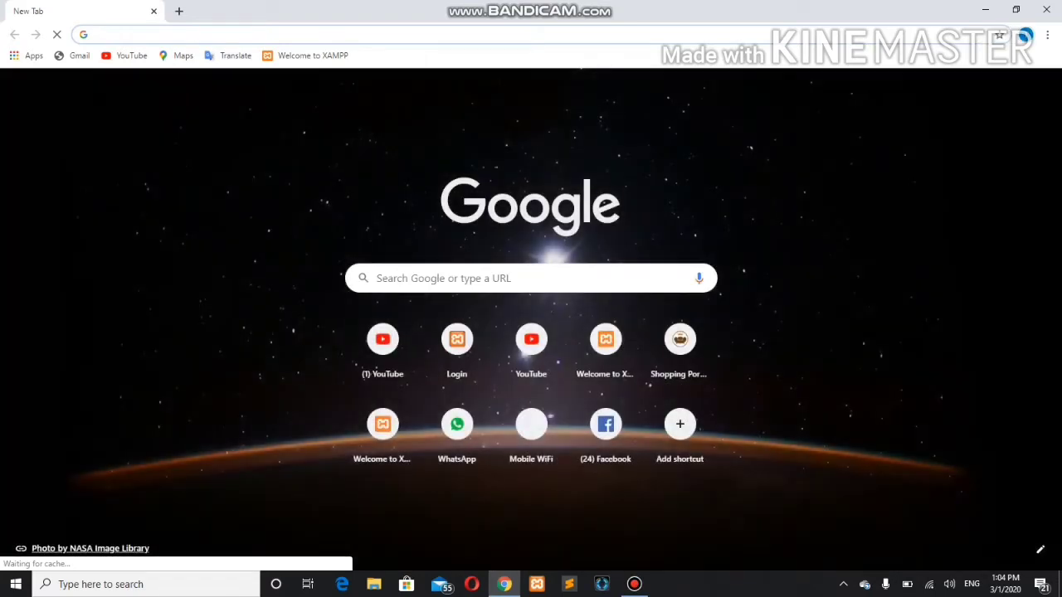
text(https://goo.gl/CKzk25)
key(Return)
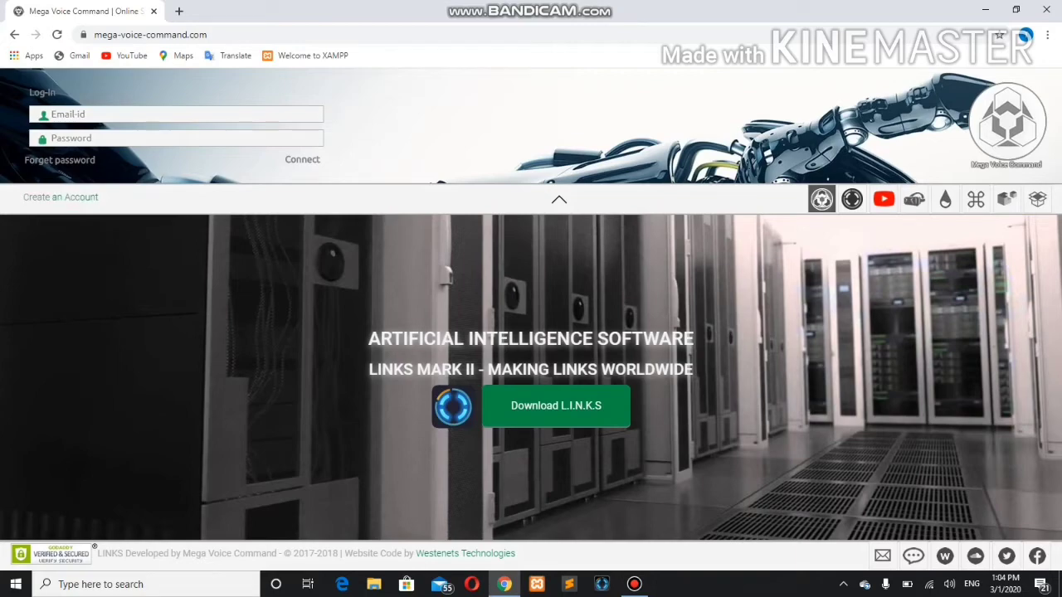
View the account registration form by agreeing to the terms of service, and close it without signing up
click(60, 196)
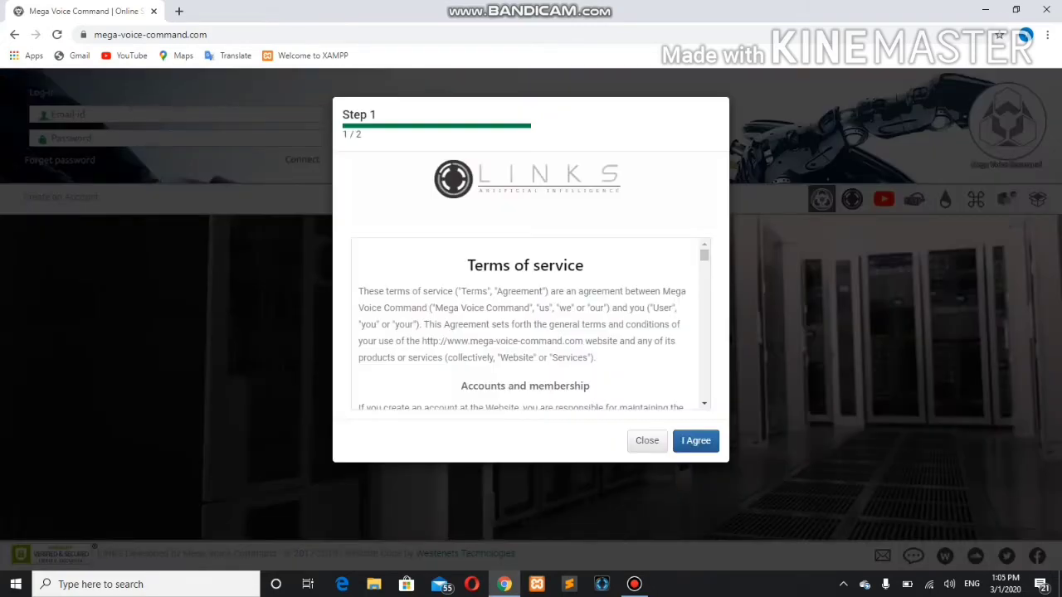
key(Return)
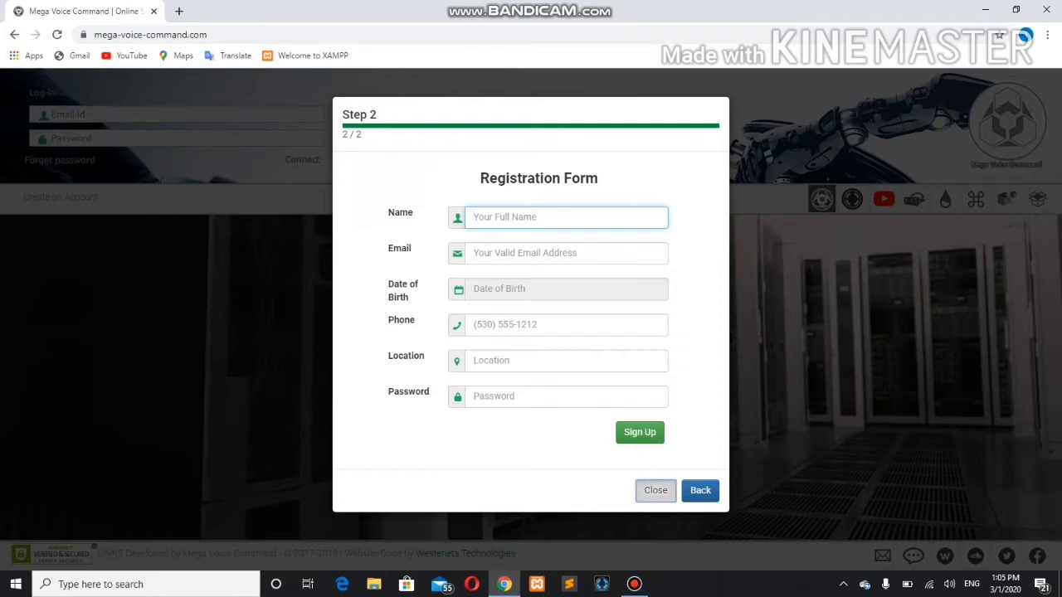
click(655, 490)
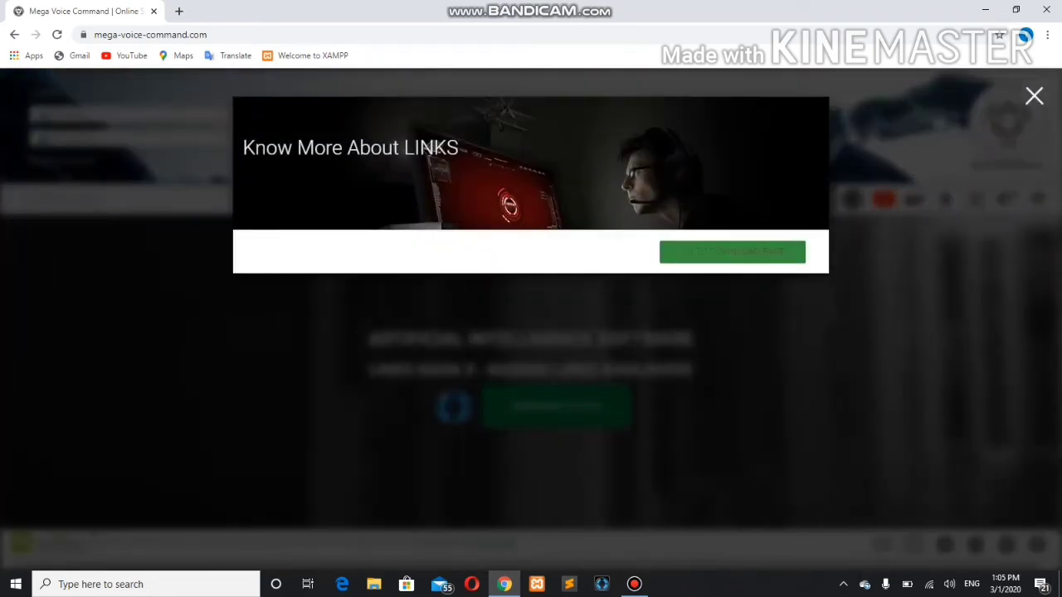
Go to the LINKS - Mark II download, continue to the login, and fill in the saved e-mail address
click(732, 250)
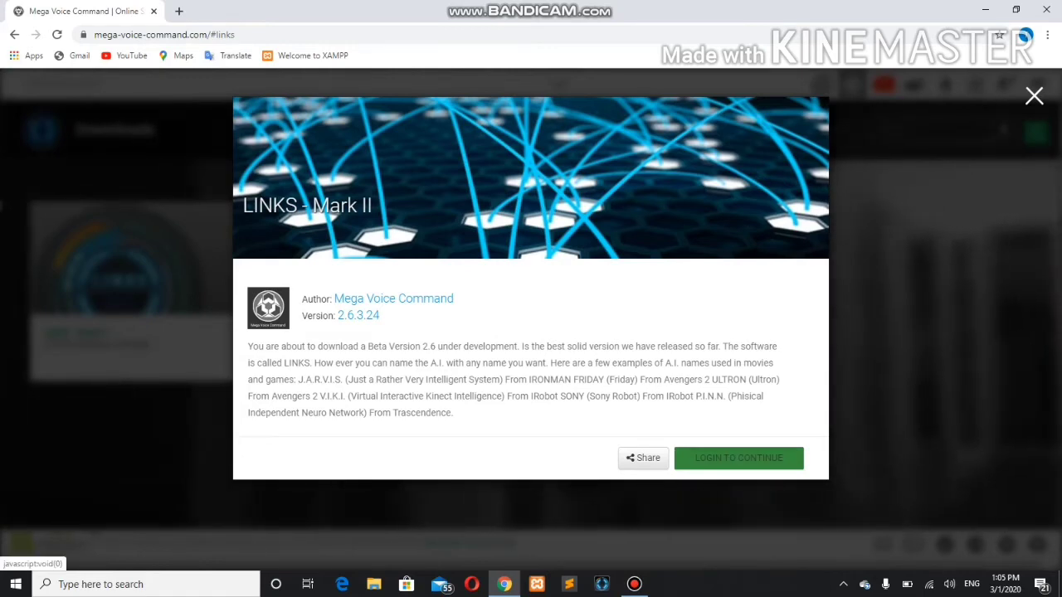
click(738, 458)
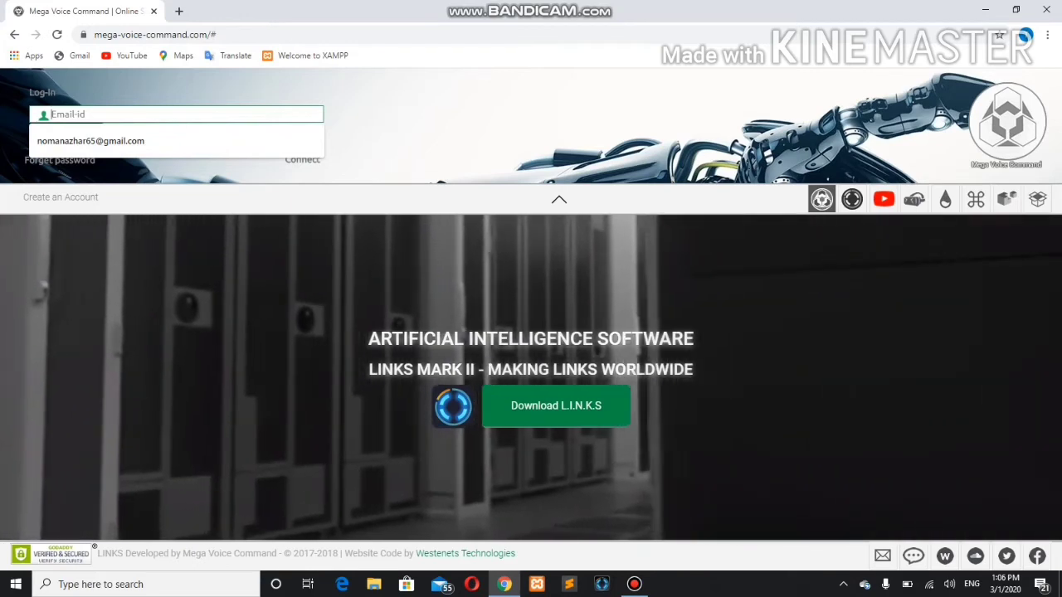
key(Down)
key(Return)
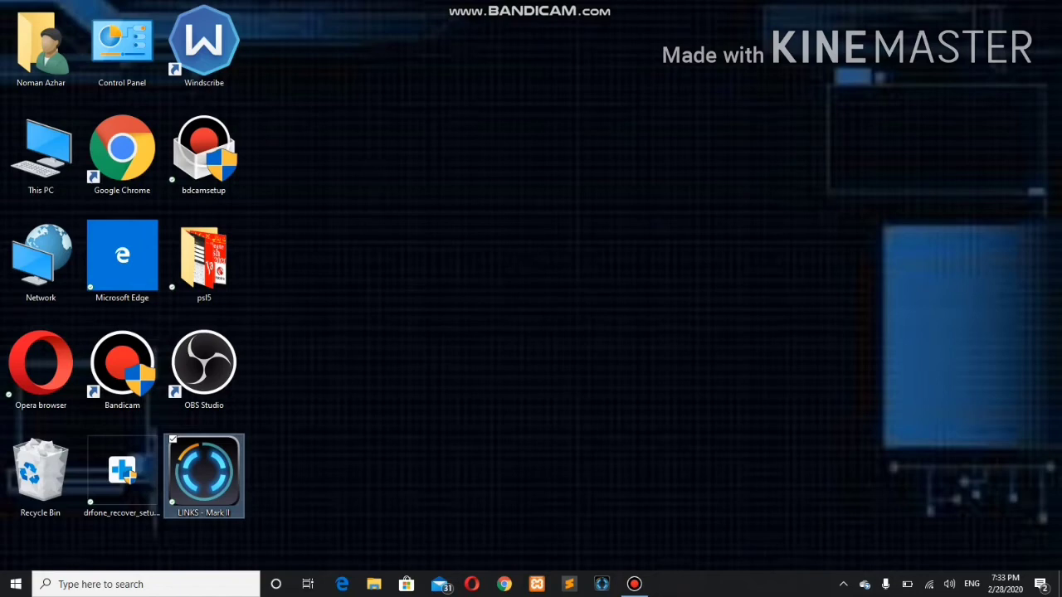
Raise the system volume and lower it again by five increments
key(XF86AudioRaiseVolume)
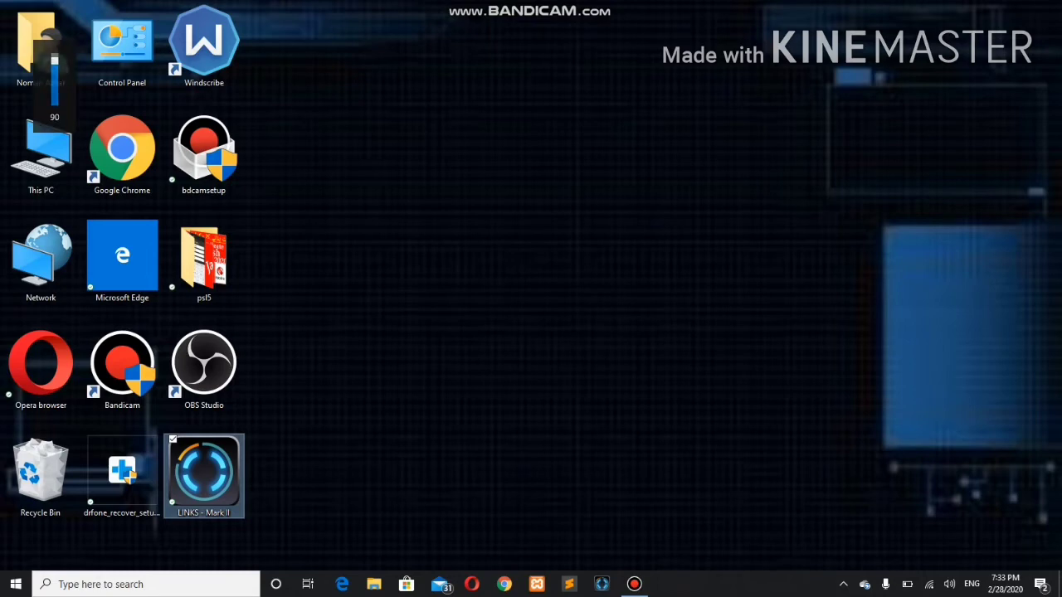
key(XF86AudioLowerVolume)
key(XF86AudioLowerVolume)
key(XF86AudioLowerVolume)
key(XF86AudioLowerVolume)
key(XF86AudioLowerVolume)
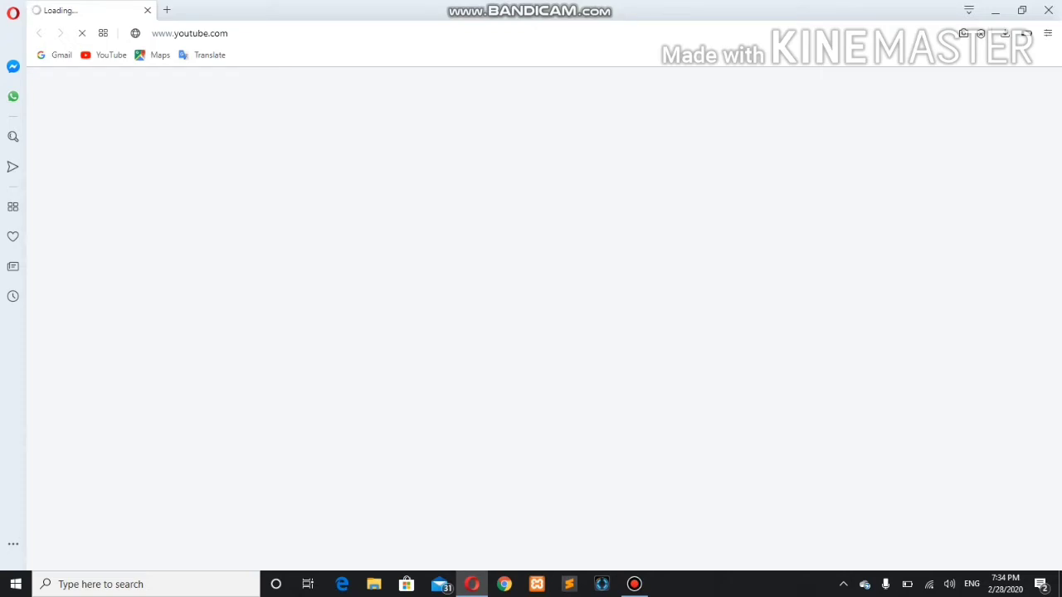
key(ctrl+space)
text(n)
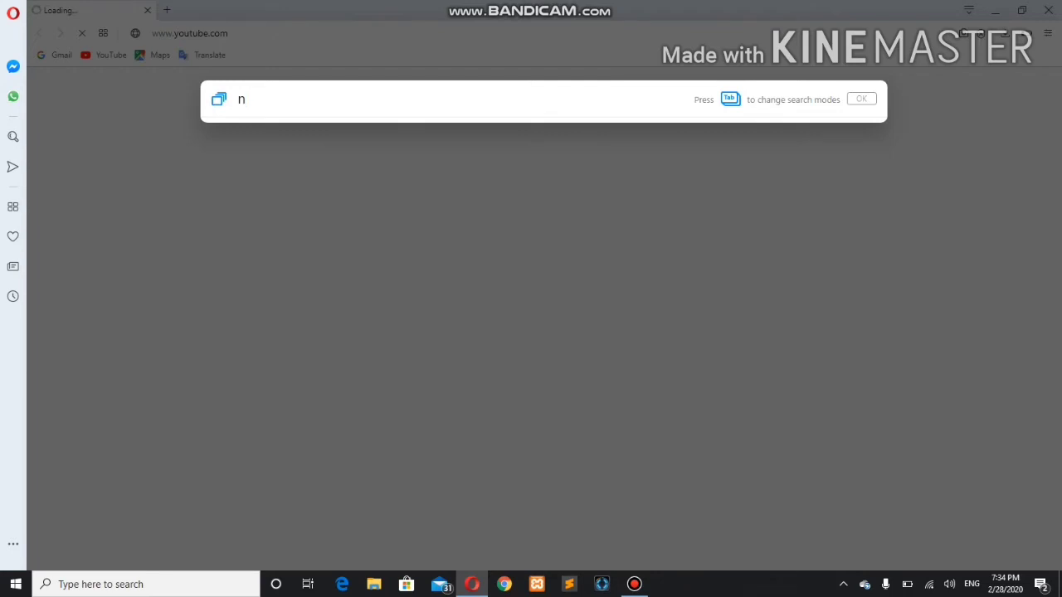
key(BackSpace)
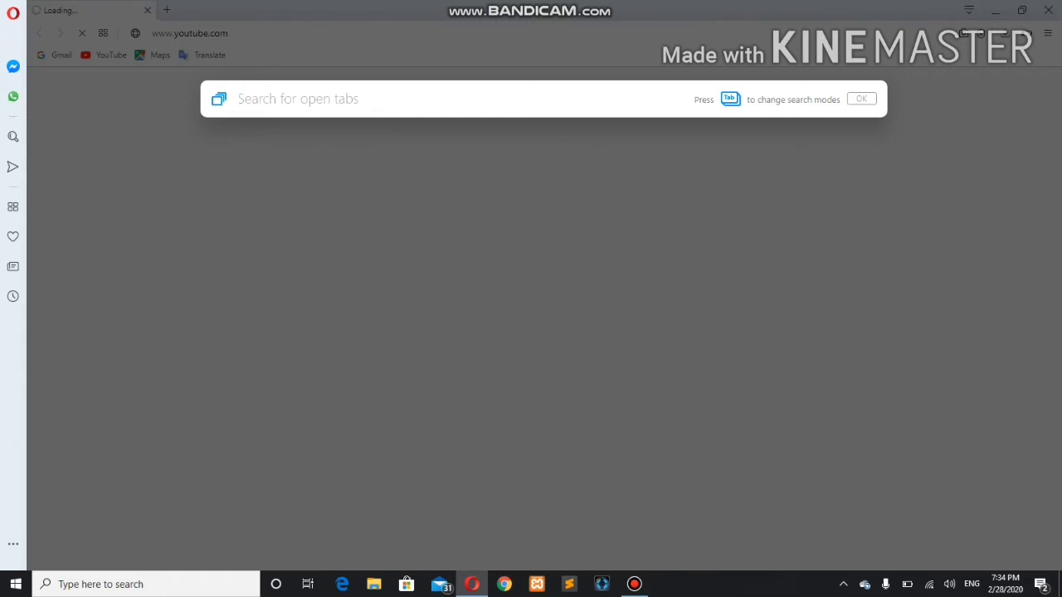
key(Tab)
key(Tab)
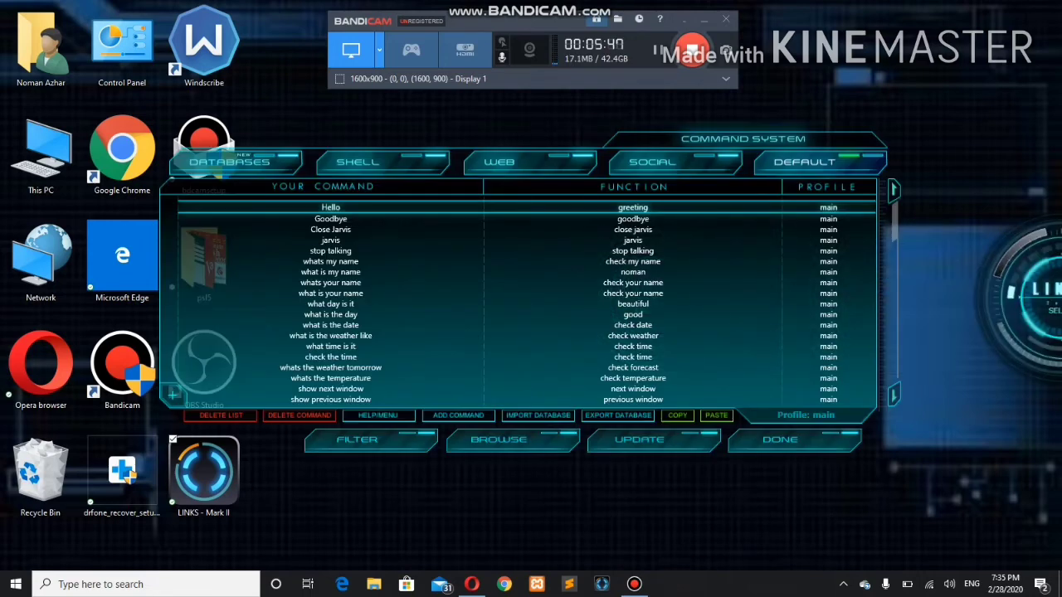
Review the default voice commands with their functions and profiles, down through the fields of the empty last row
key(Down)
key(Down)
key(Down)
key(Down)
key(Down)
key(Down)
key(Down)
key(Down)
key(Down)
key(Down)
key(Down)
key(Down)
key(Down)
key(Down)
key(Down)
key(Down)
key(Down)
key(Down)
key(Down)
key(Down)
key(Down)
key(Down)
key(Down)
key(Down)
key(Down)
key(Down)
key(Down)
key(Down)
key(Down)
key(Down)
key(Down)
key(Down)
key(Down)
key(Down)
key(Down)
key(Down)
key(Down)
key(Down)
key(Down)
key(Down)
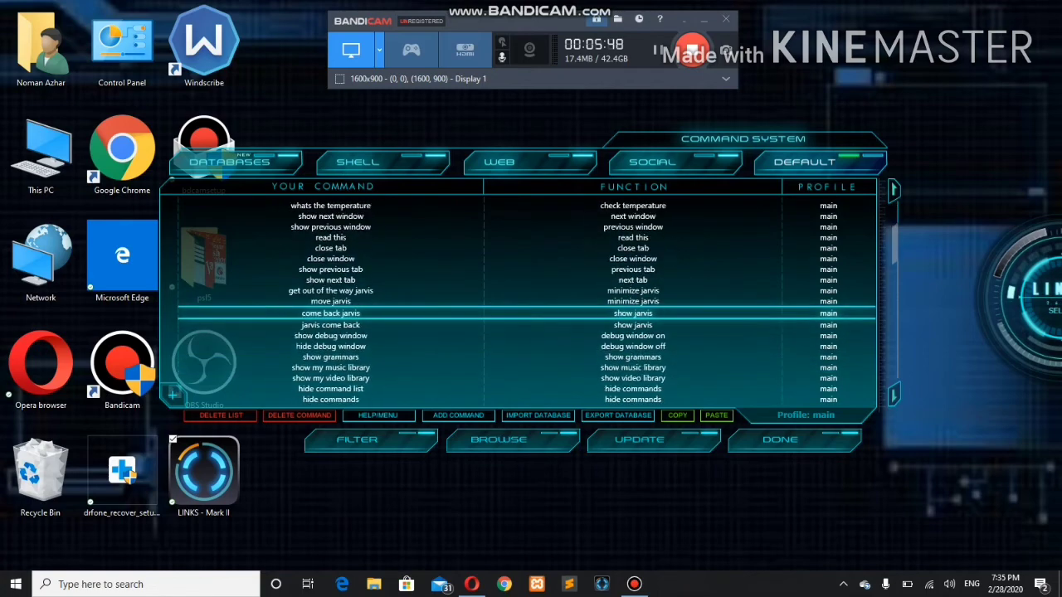
key(Down)
key(Down)
key(Down)
key(Down)
key(Down)
key(Down)
key(Down)
key(Down)
key(Down)
key(Down)
key(Down)
key(Down)
key(Down)
key(Down)
key(Down)
key(Down)
key(Down)
key(Down)
key(Down)
key(Down)
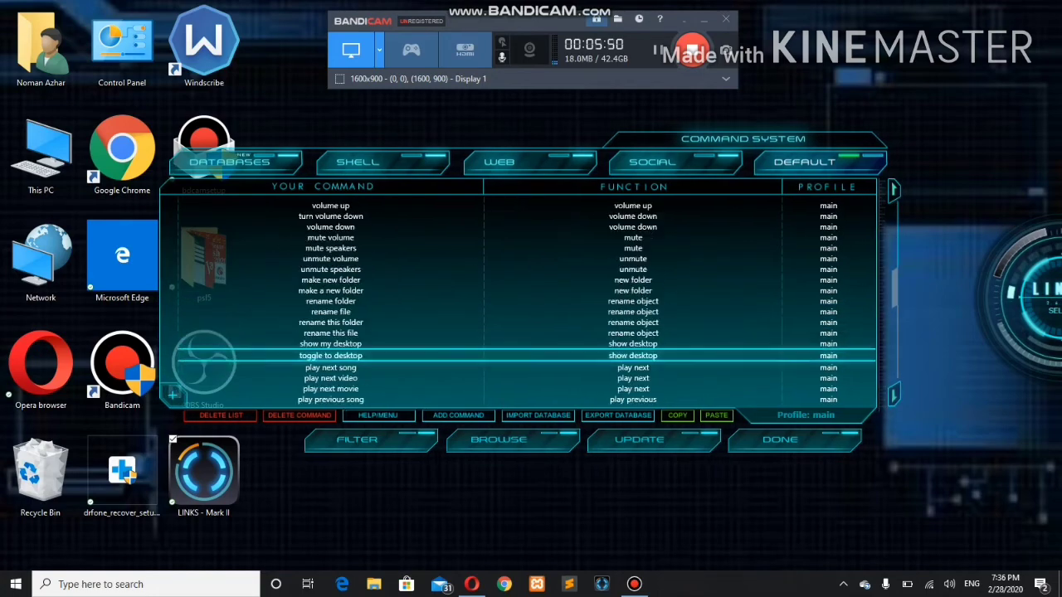
key(Down)
key(Down)
key(Down)
key(Down)
key(Down)
key(Down)
key(Down)
key(Down)
key(Down)
key(Down)
key(Down)
key(Down)
key(Down)
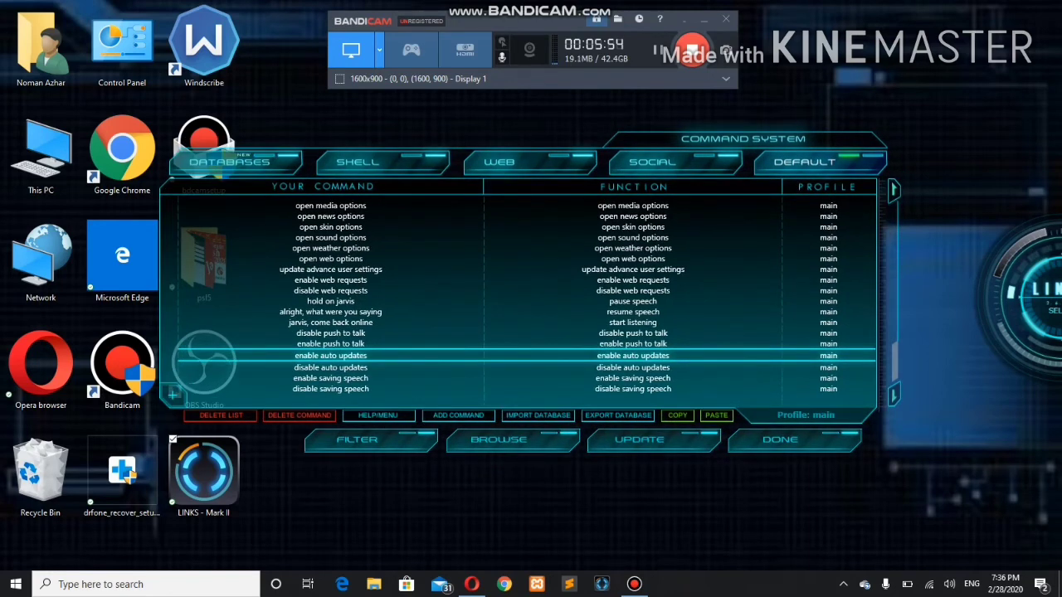
key(Down)
key(Down)
key(Down)
key(Down)
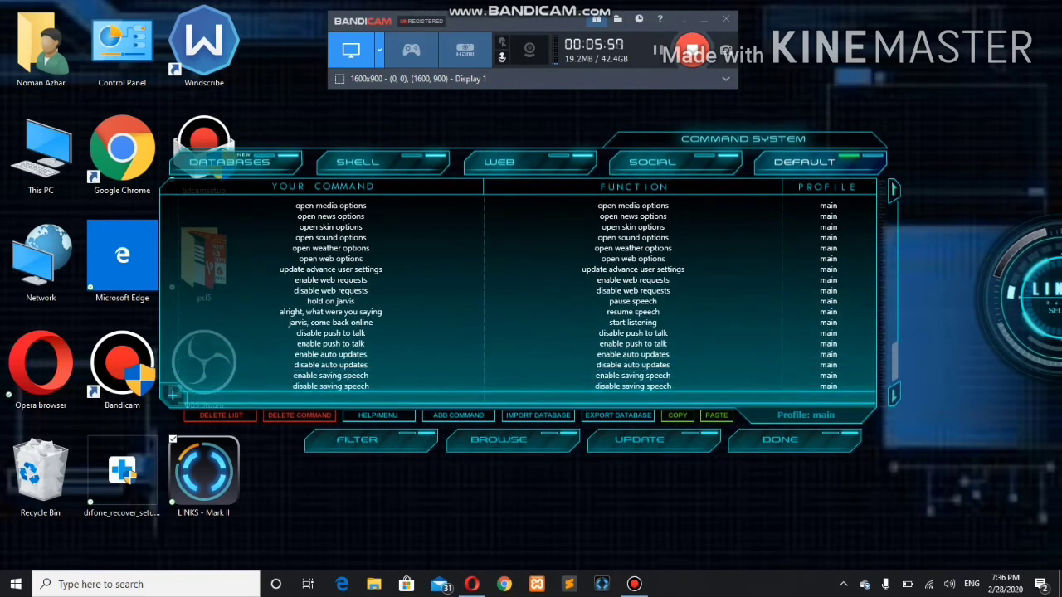
key(Down)
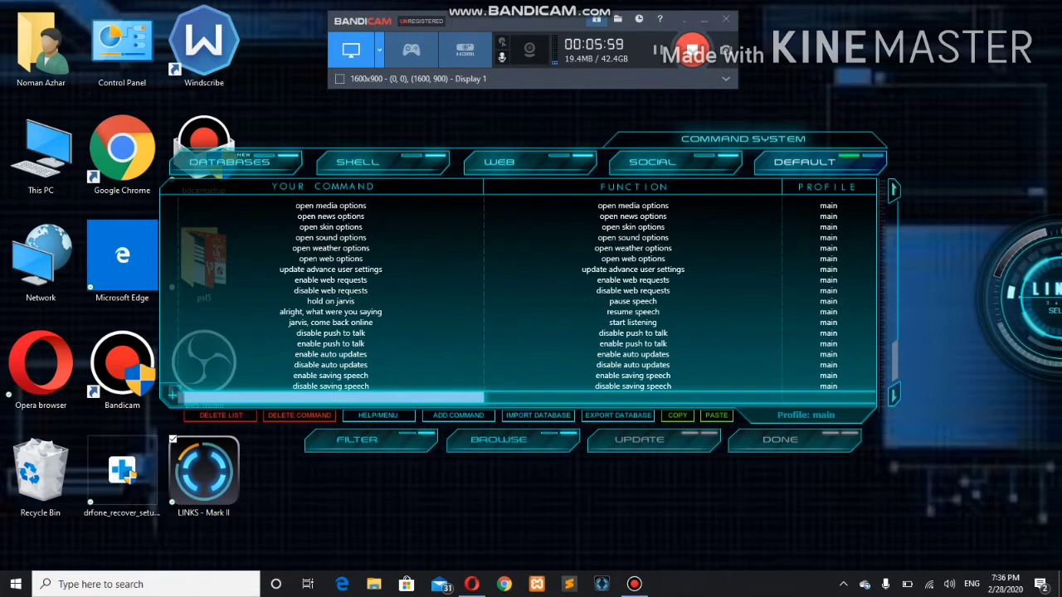
key(Right)
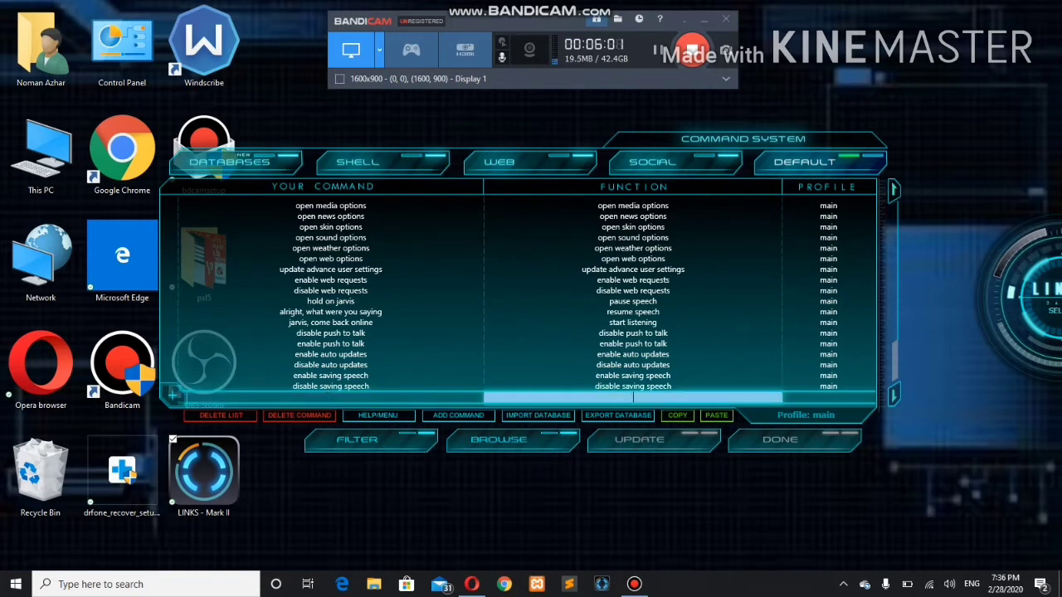
key(Right)
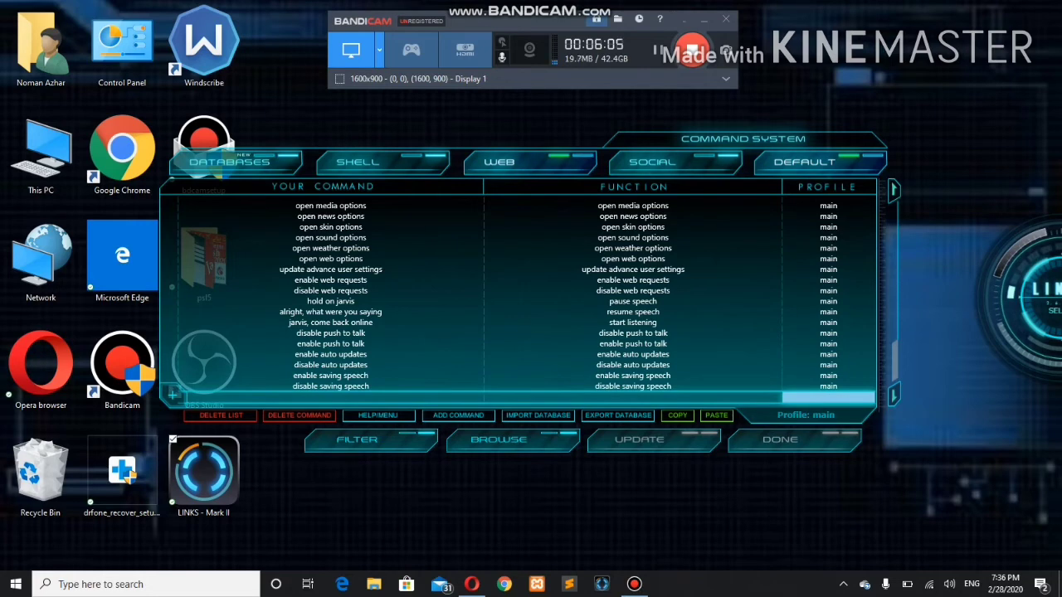
Enter "open facebook" as a new web command in the empty row below "open Youtube"
click(280, 263)
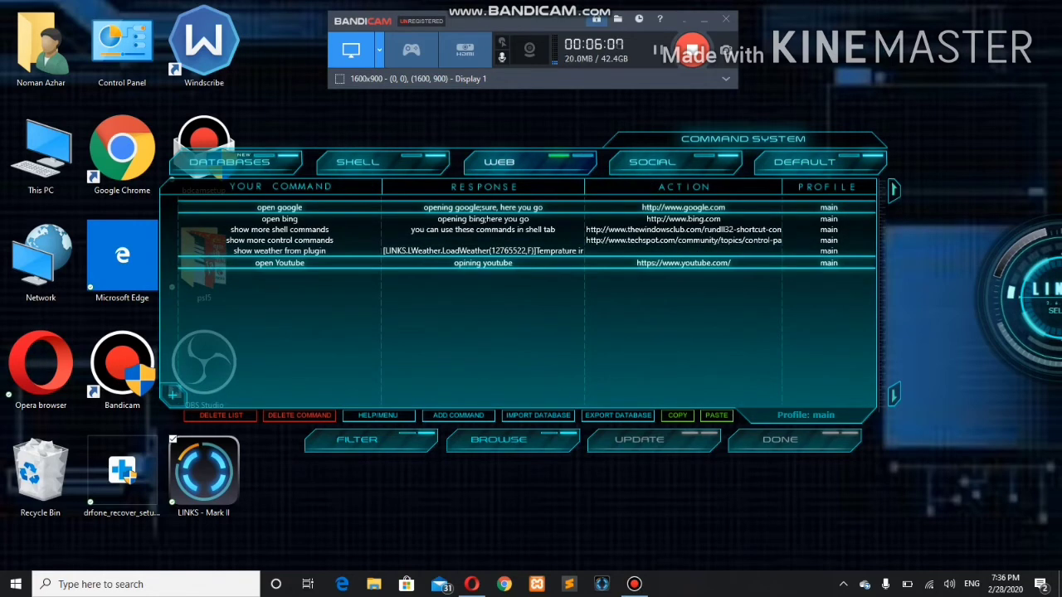
click(279, 274)
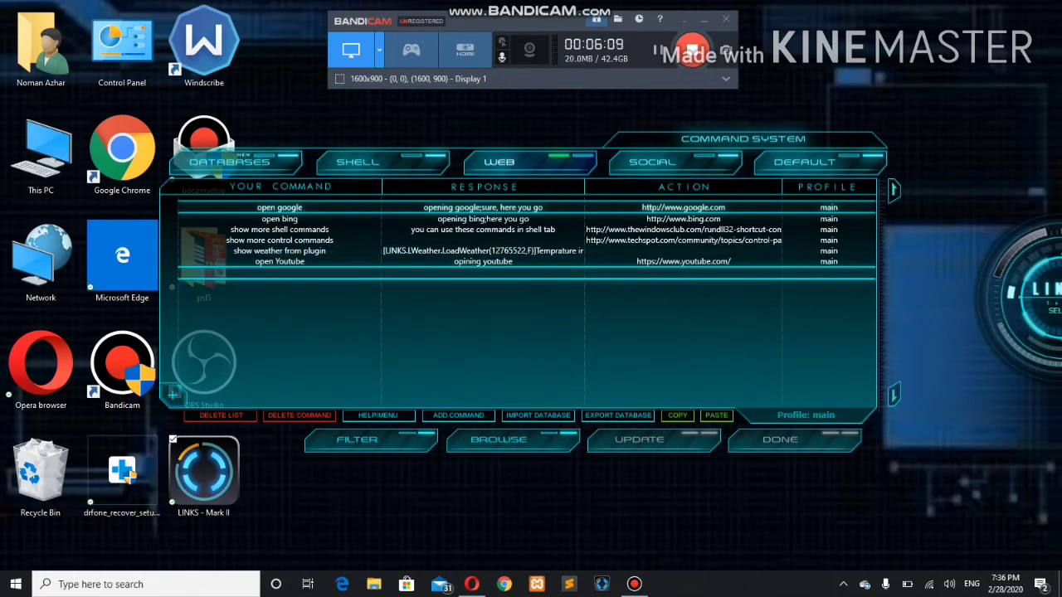
click(280, 270)
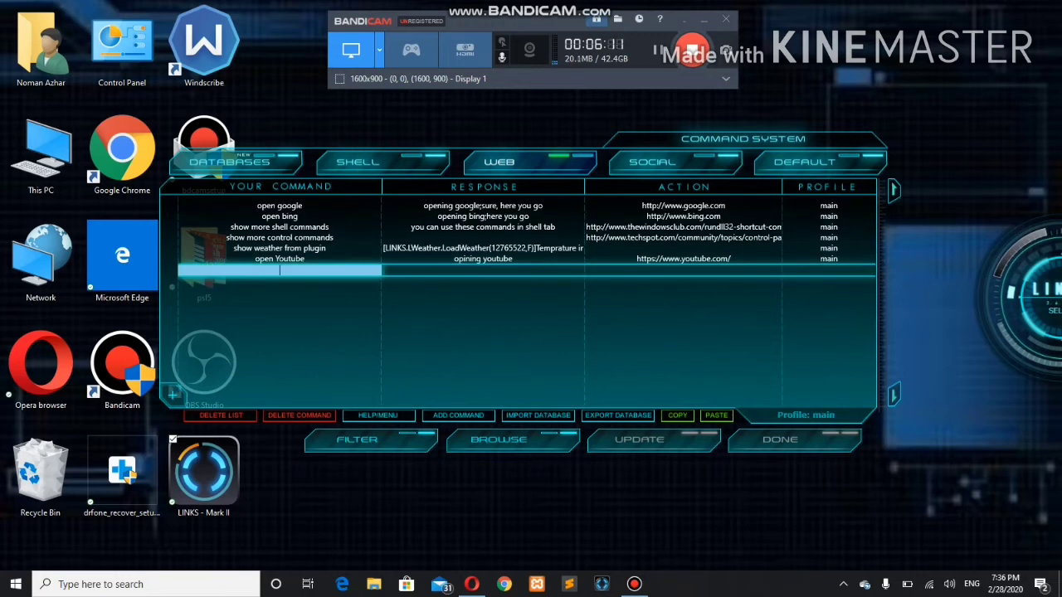
text(open facebook)
key(Return)
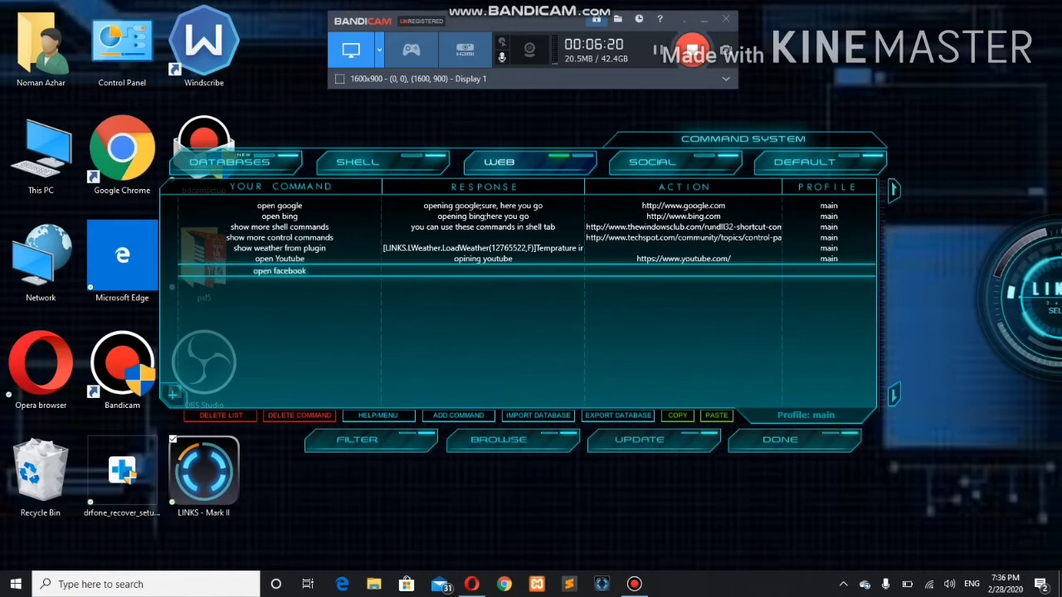
Set the response of the "open facebook" command to "opining facebook" and open its action field for editing
click(482, 270)
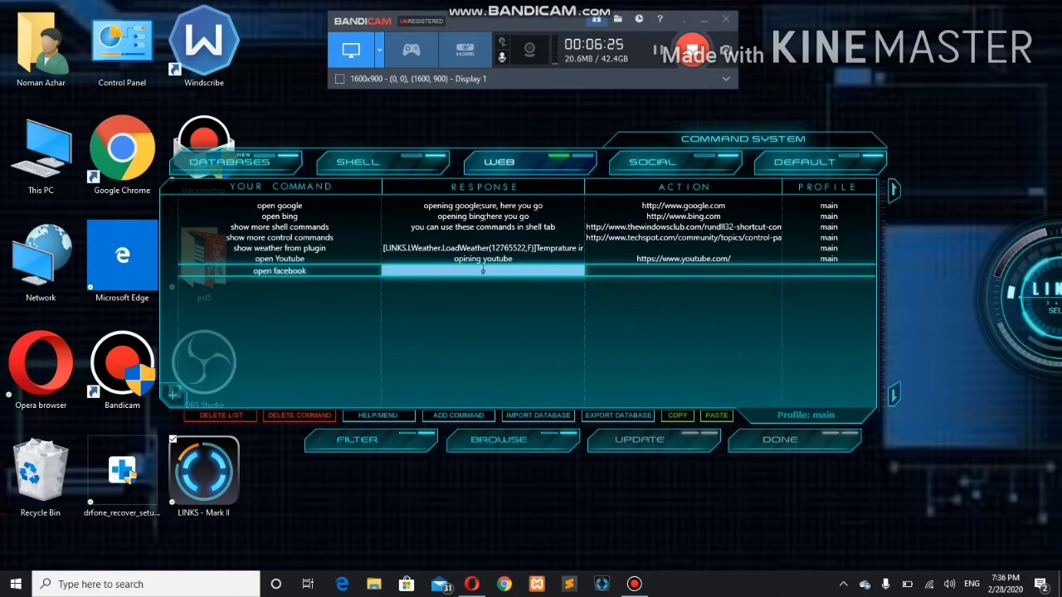
text(opining facebook)
click(683, 270)
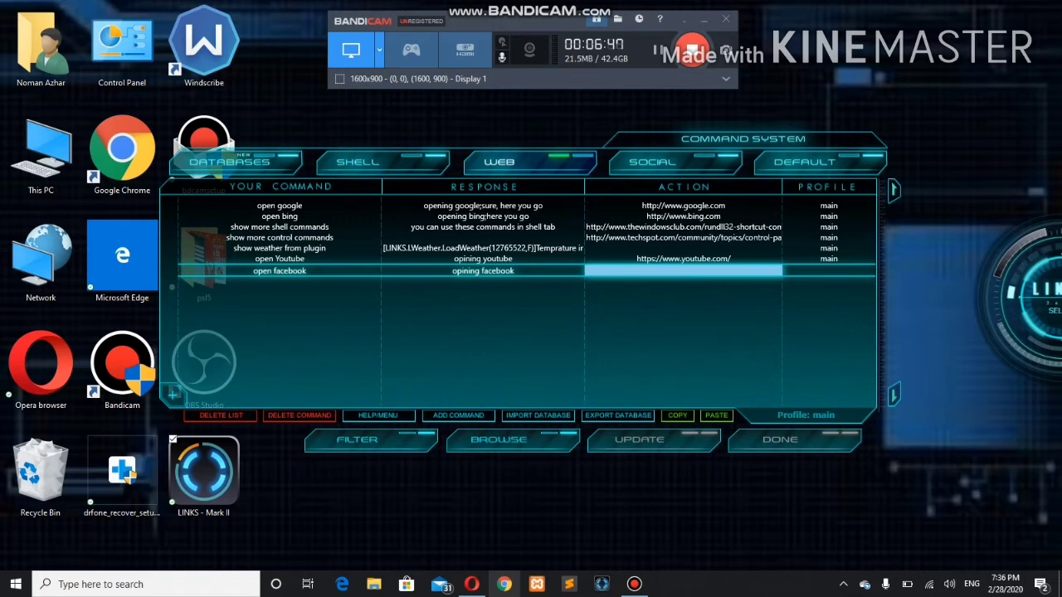
Switch to Google Chrome and try to search Google for "fb"
click(503, 584)
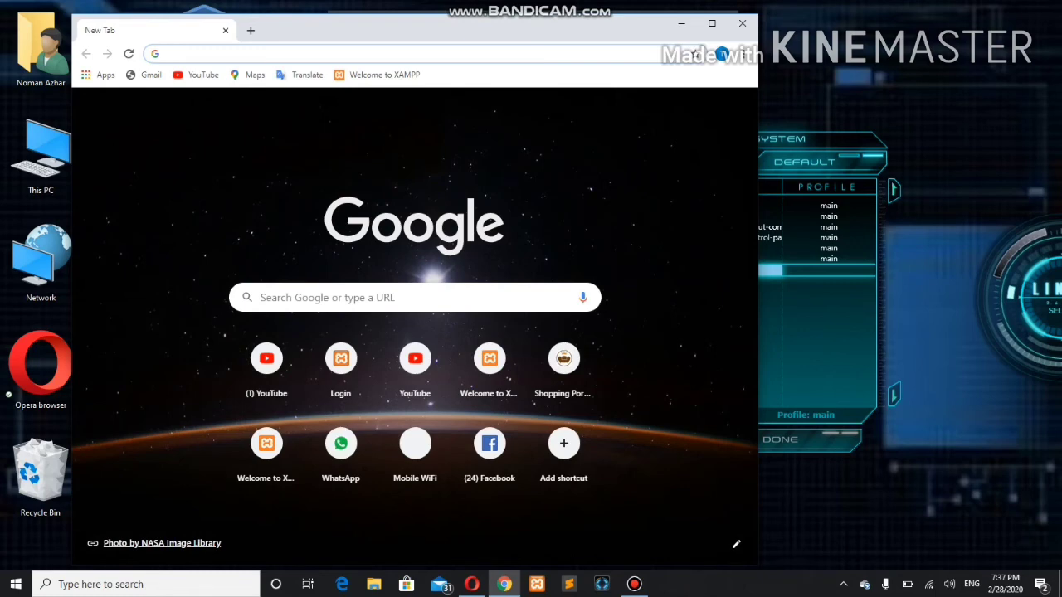
click(332, 297)
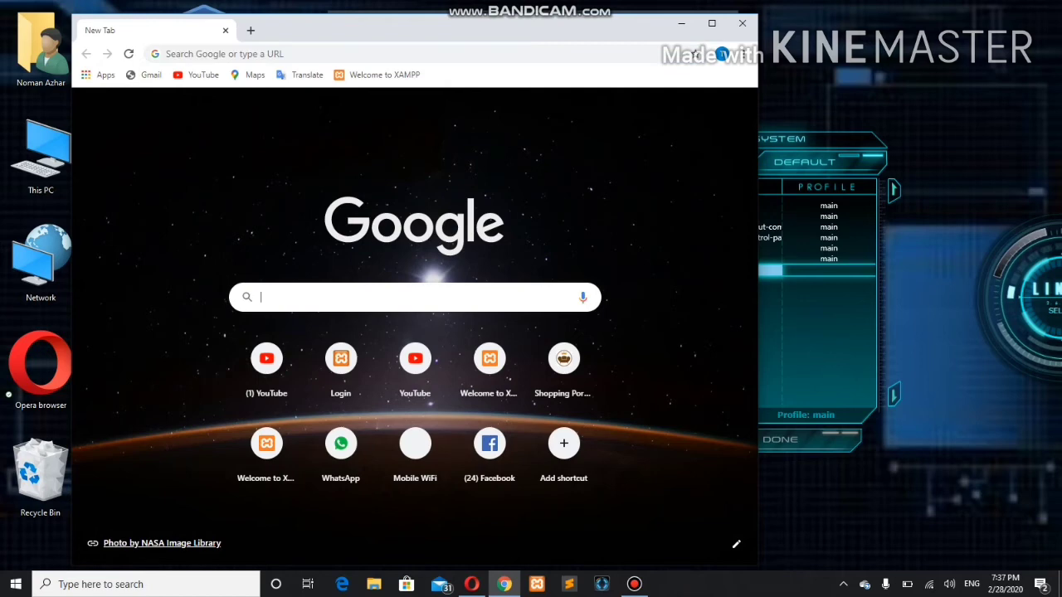
text(fb)
key(Return)
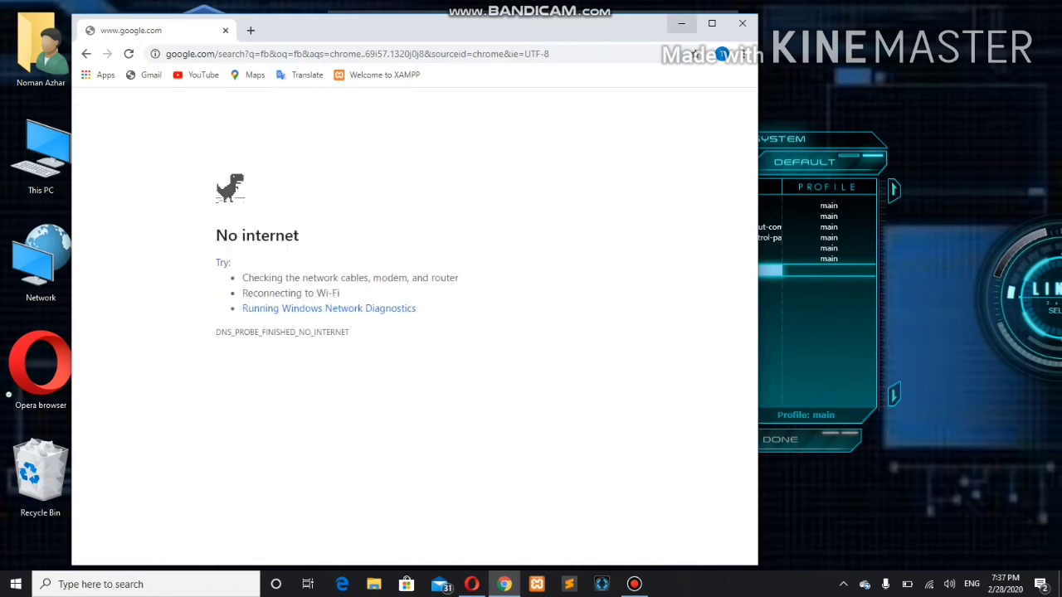
click(681, 24)
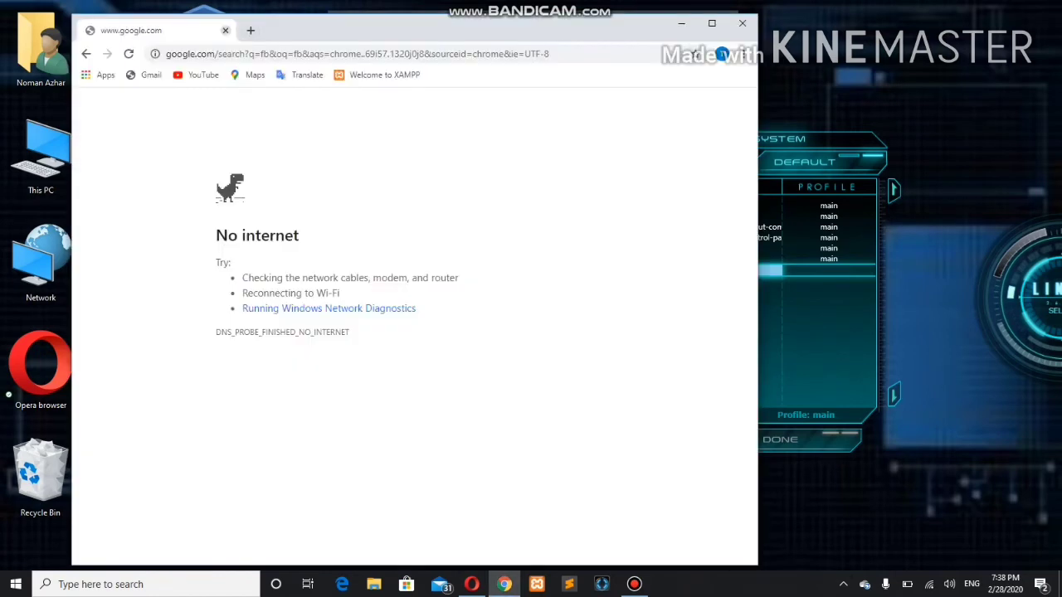
Replace the current Chrome tab with a new one, search Google for "fb", and open the Facebook result
click(249, 29)
click(225, 30)
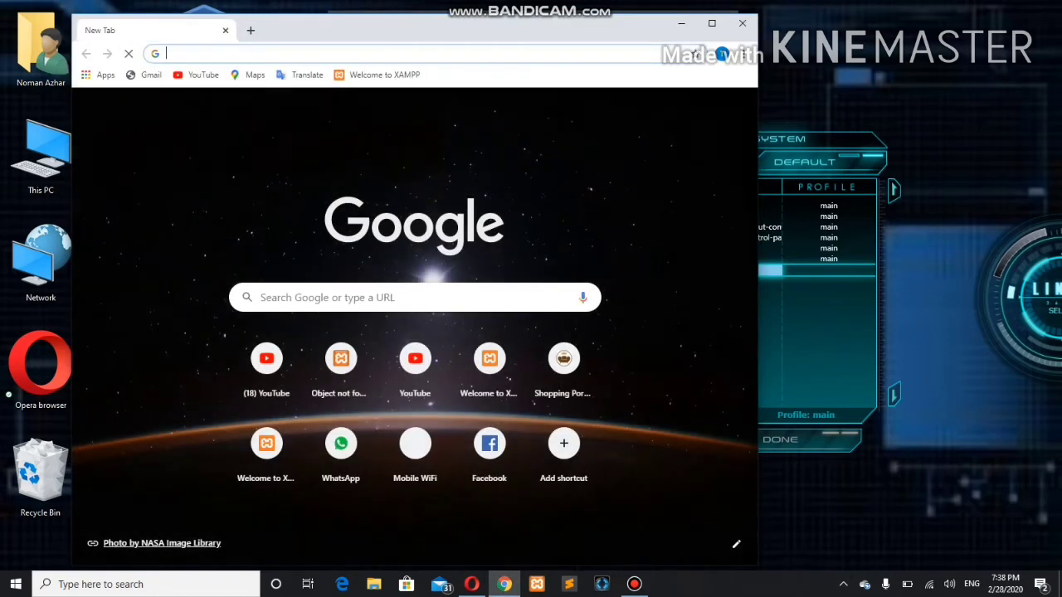
text(fb)
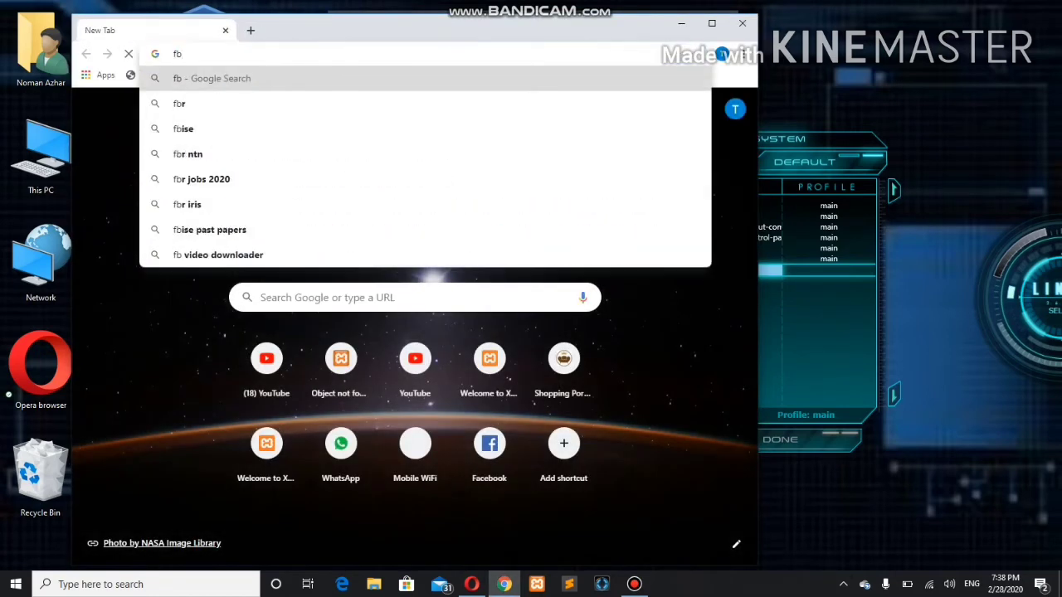
key(Return)
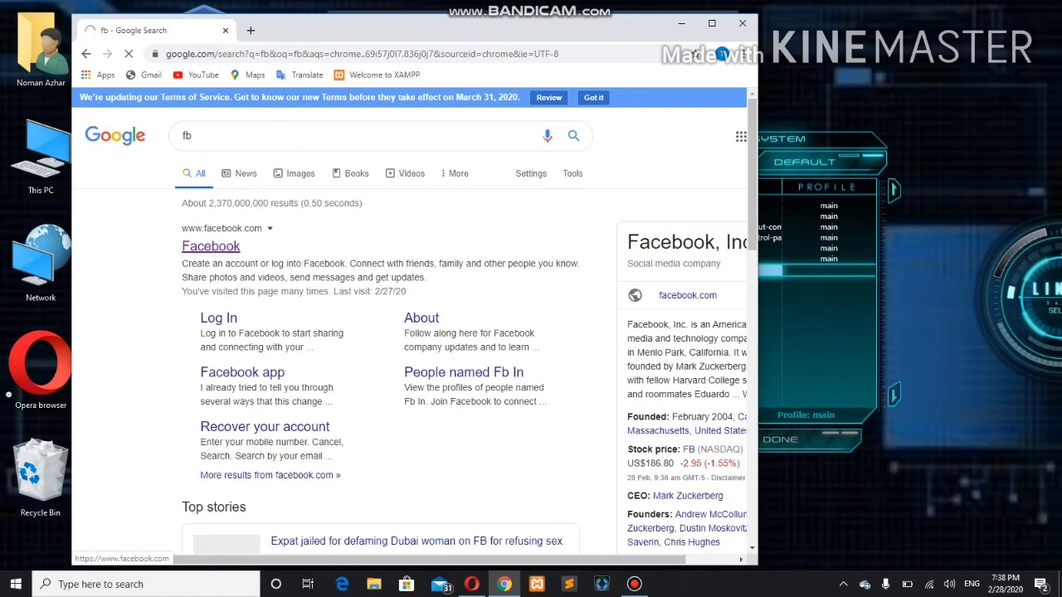
click(211, 246)
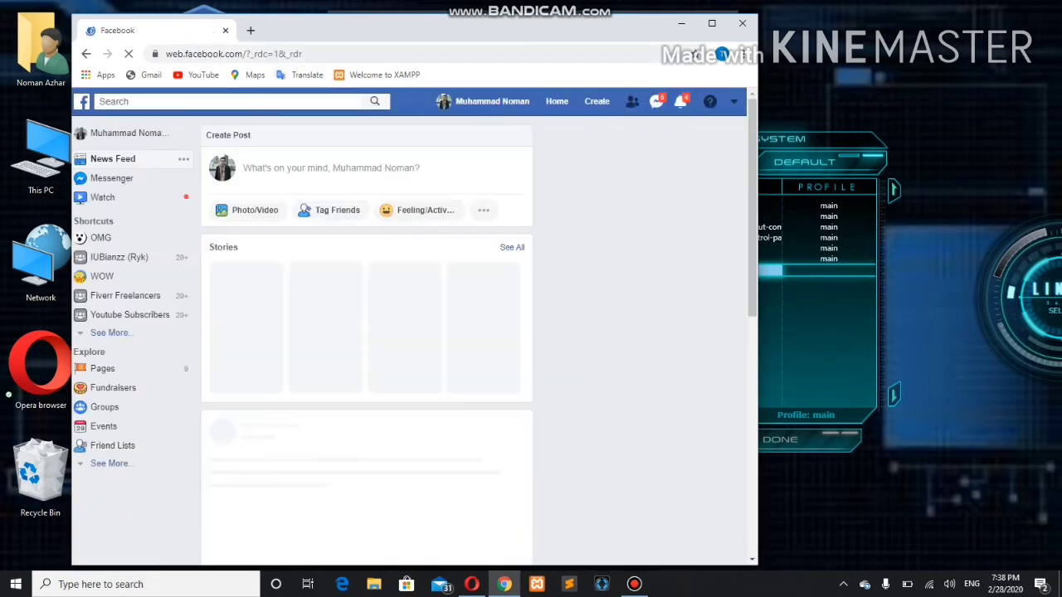
click(712, 23)
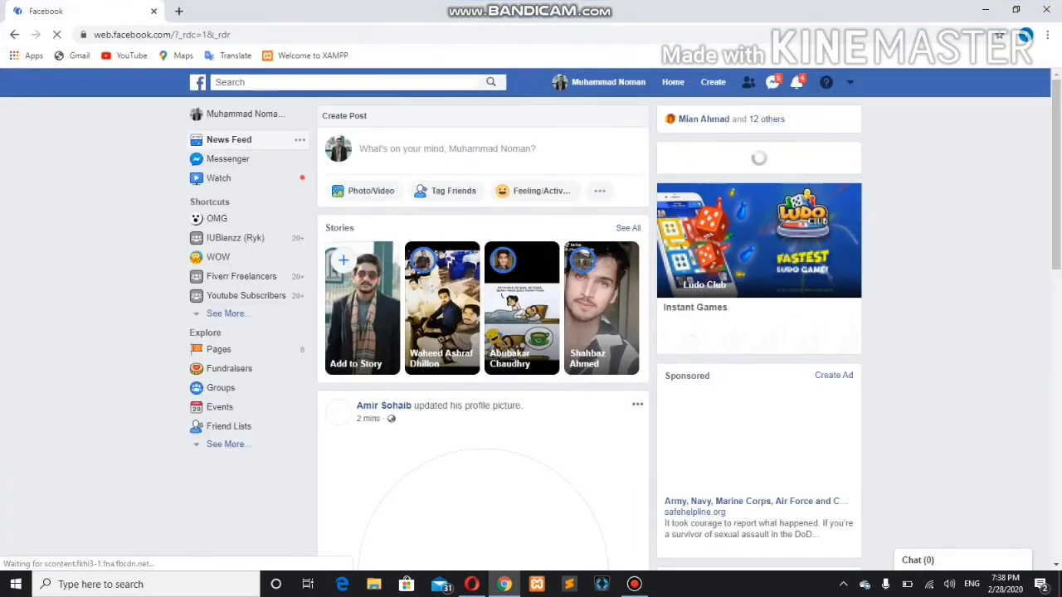
drag(231, 34, 93, 34)
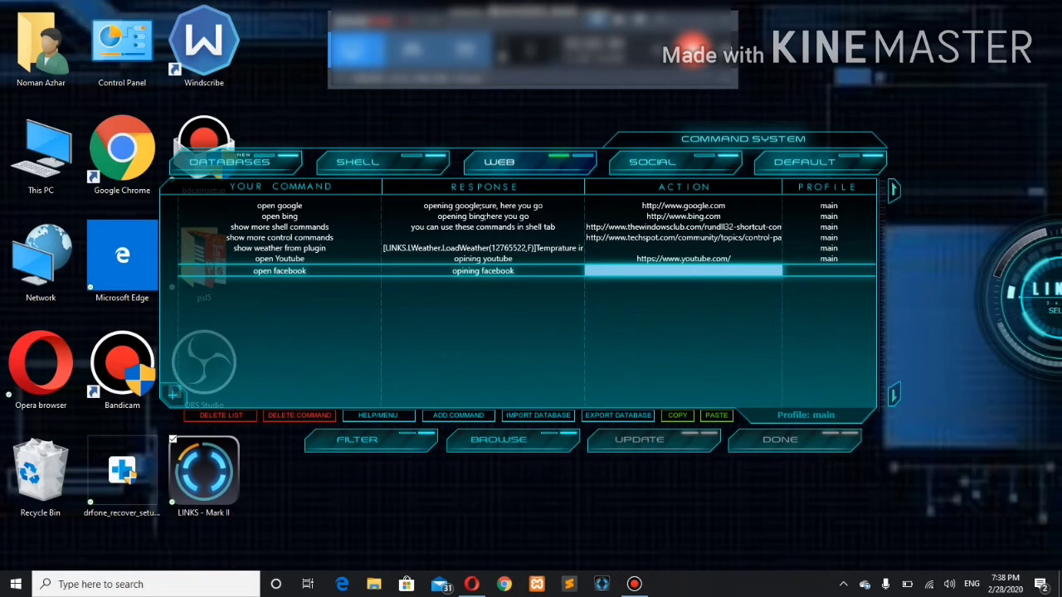
text(https://web.facebook.com/?_rdc=1&_rdr)
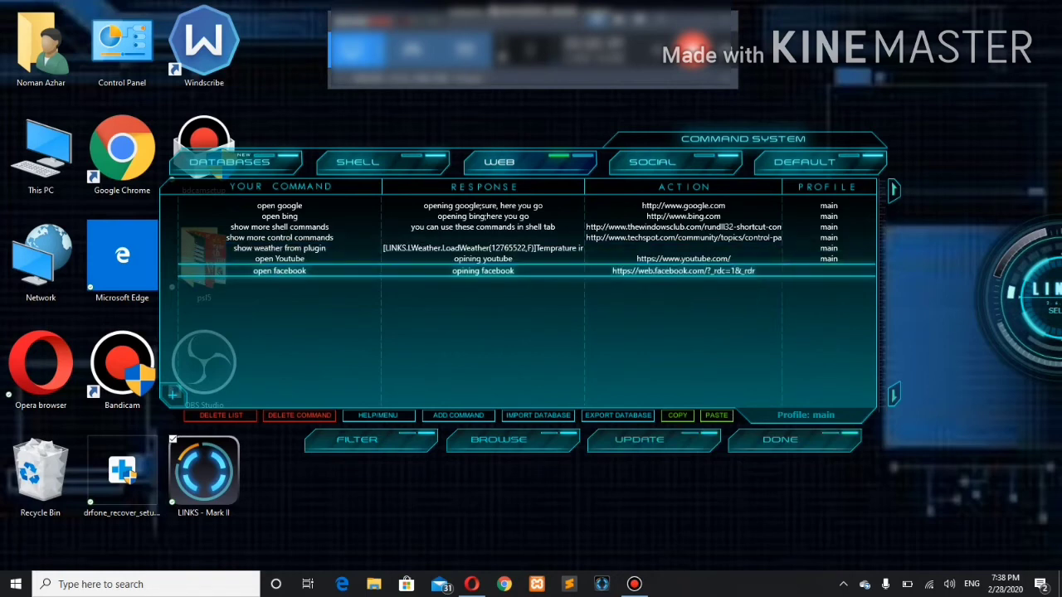
Set the "open facebook" command's profile to "main" and update the web command list
click(829, 270)
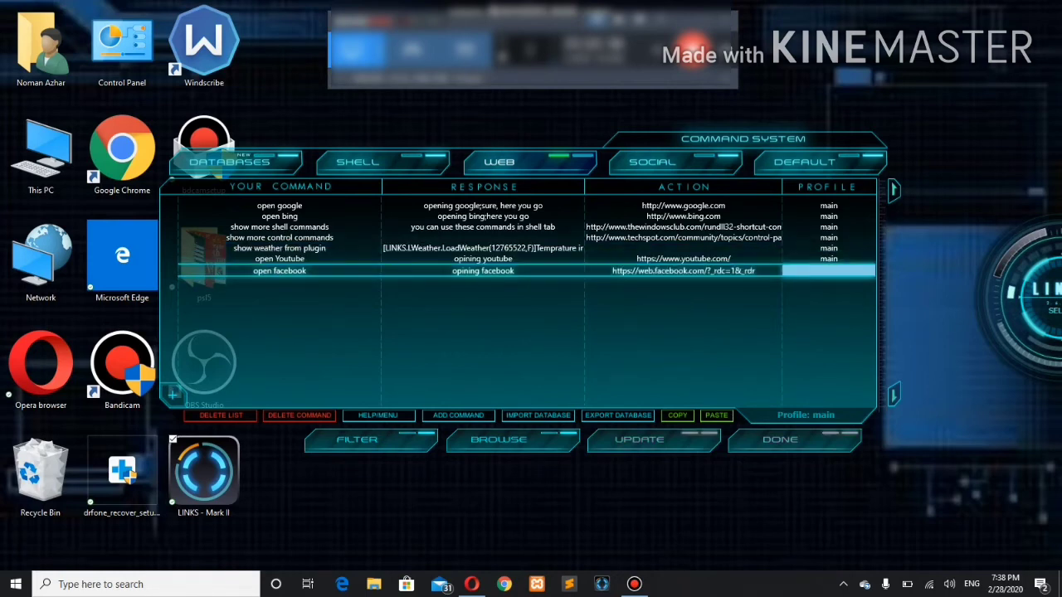
text(main)
key(Return)
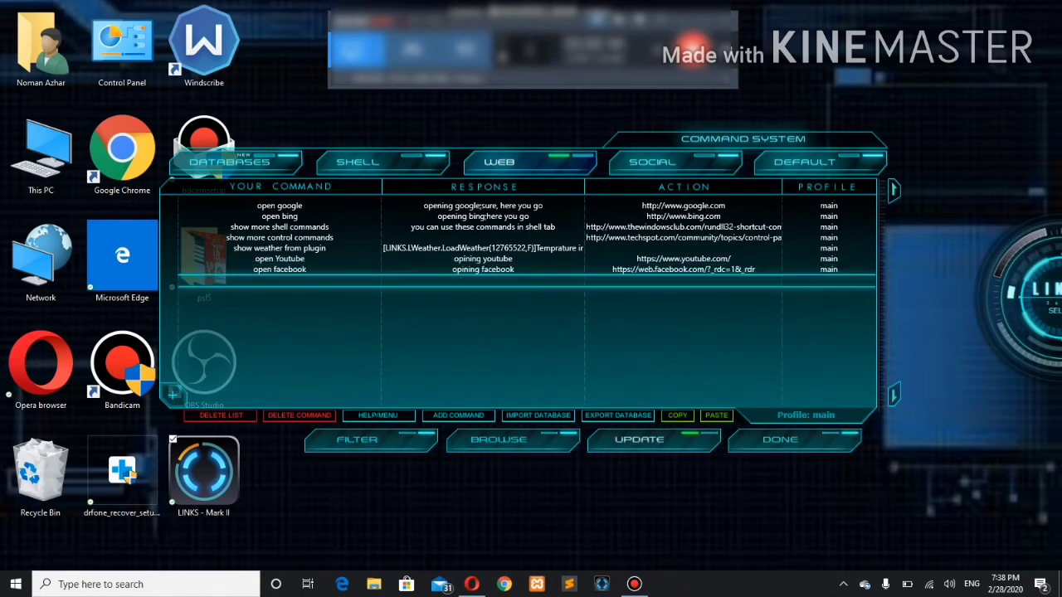
click(638, 440)
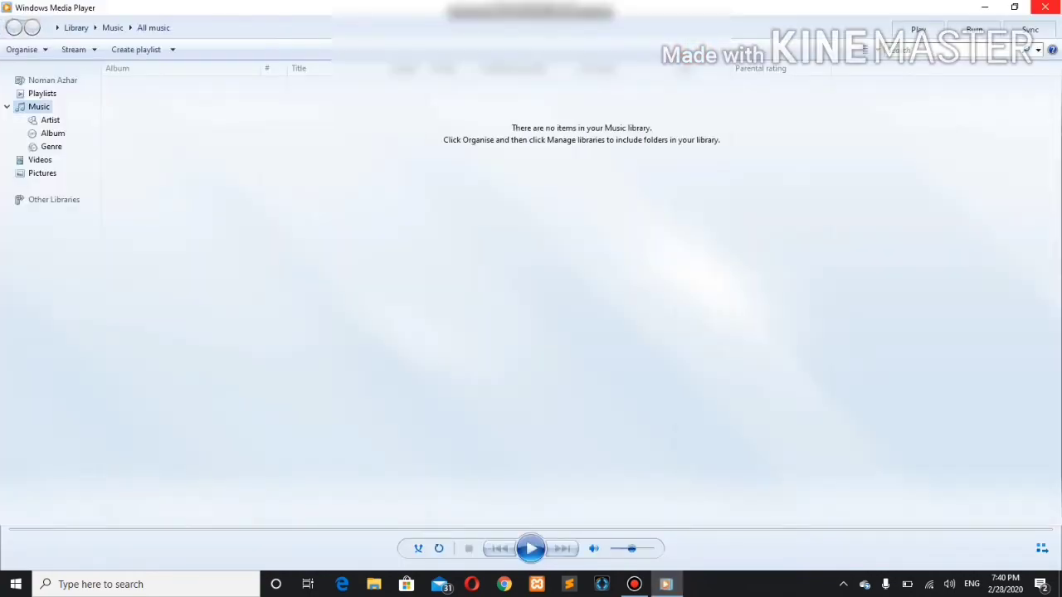
Close Windows Media Player and lower the system volume
click(1045, 8)
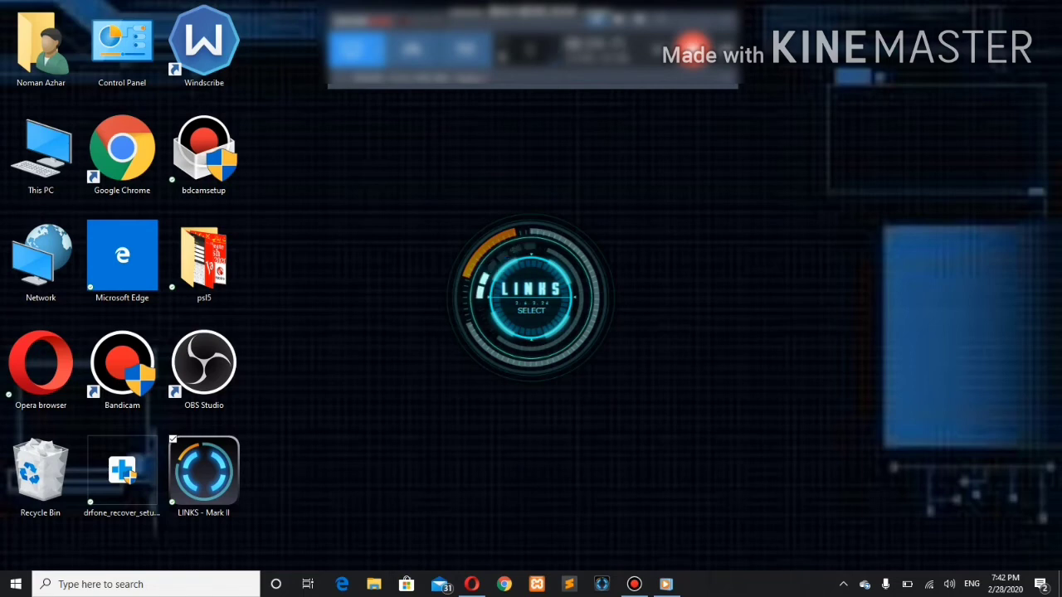
key(XF86AudioRaiseVolume)
key(XF86AudioLowerVolume)
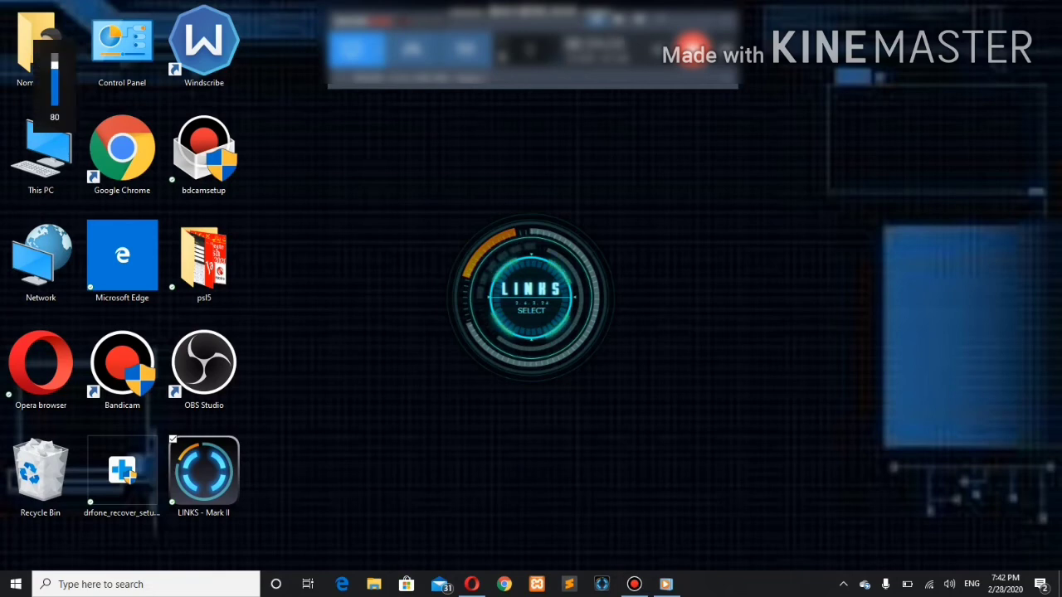
key(XF86AudioLowerVolume)
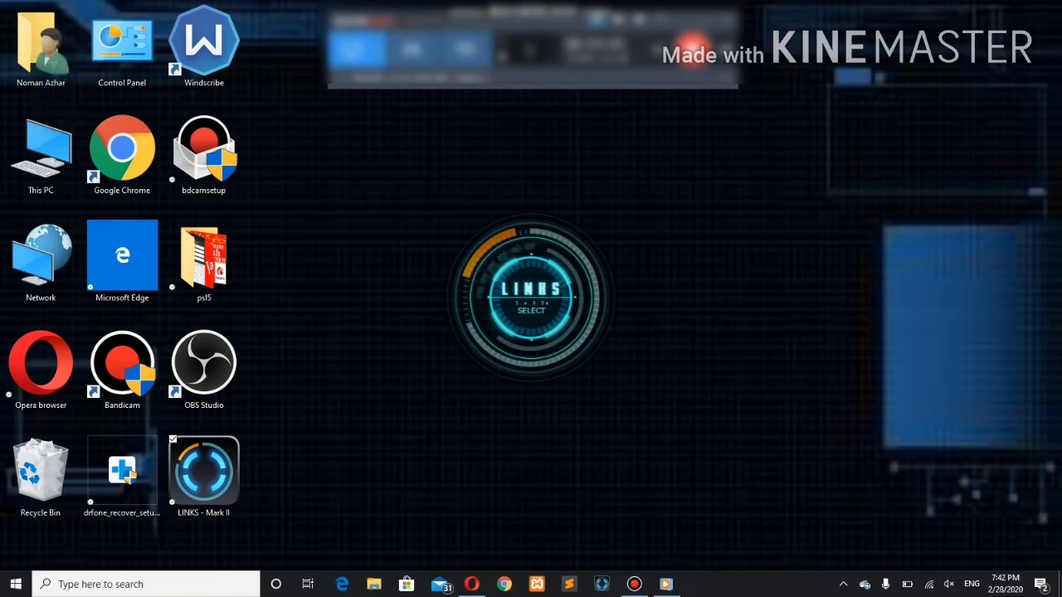
key(XF86AudioLowerVolume)
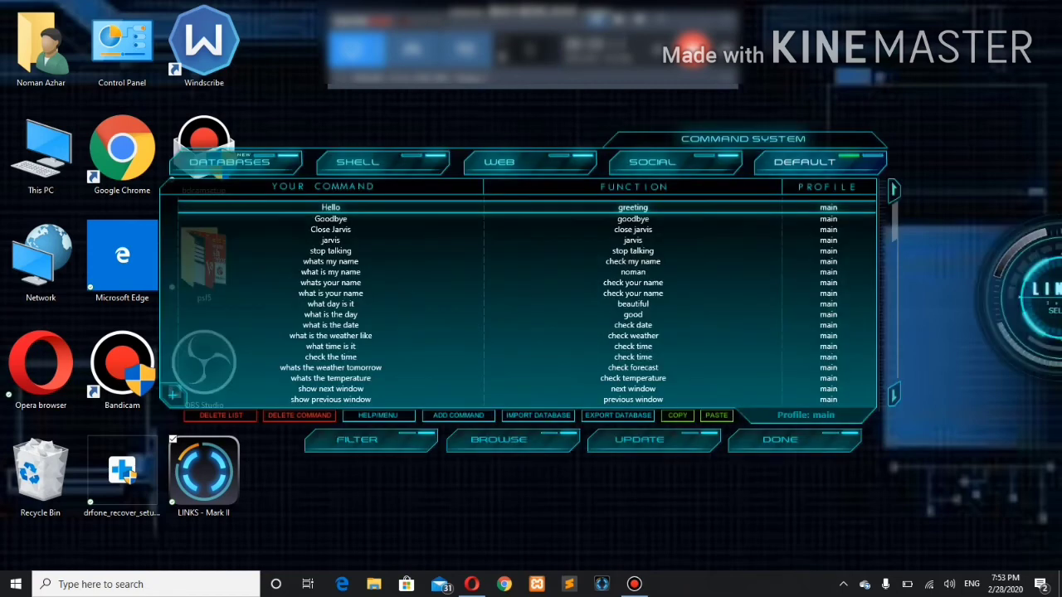
Examine the default voice commands and their functions, including "read this" and the window and tab commands below it
scroll(526, 302, down, 2)
click(327, 313)
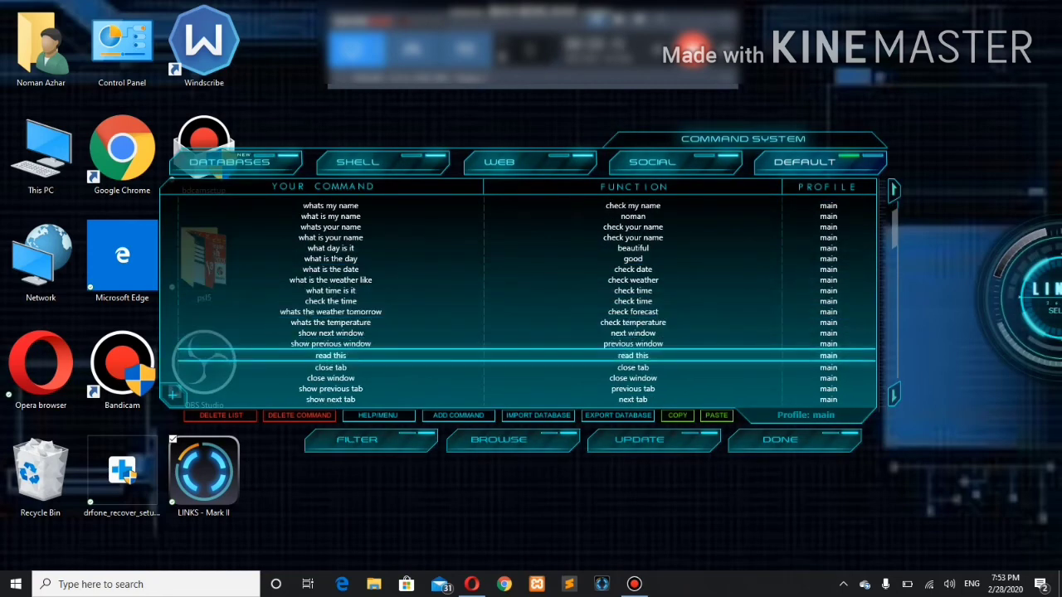
click(330, 344)
click(330, 354)
key(Down)
key(Down)
key(Down)
key(Down)
key(Down)
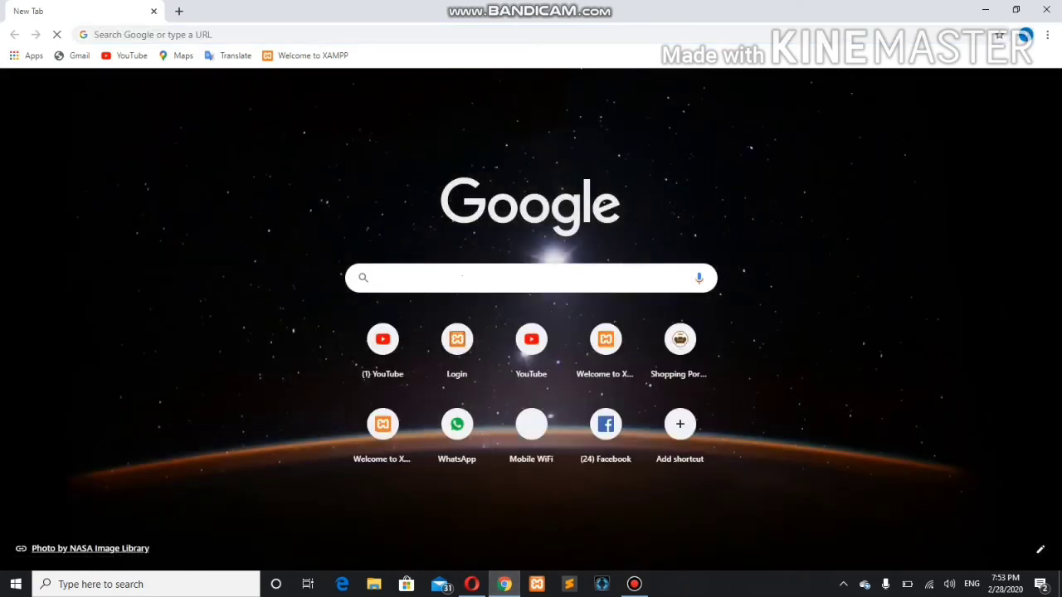
Switch to Google Chrome and search Google for "about jarvious"
text(about )
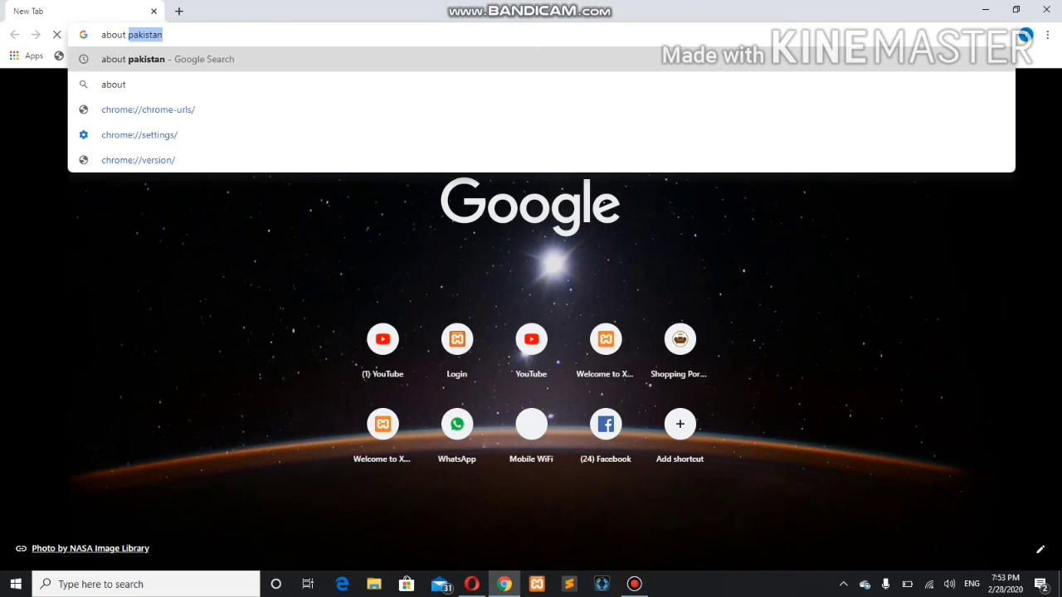
text(iron ma)
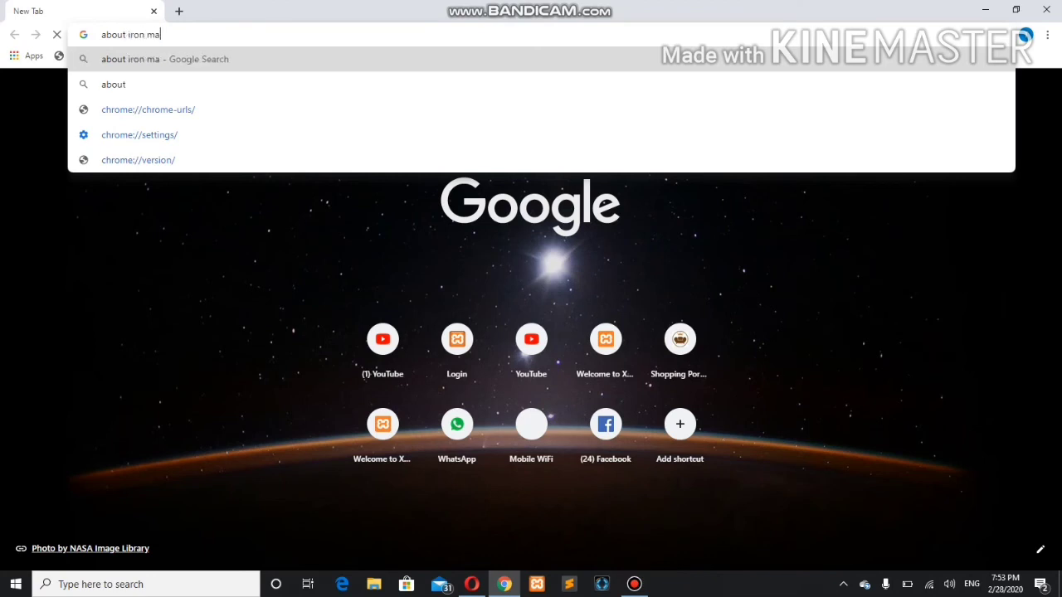
key(BackSpace)
key(BackSpace)
key(BackSpace)
key(BackSpace)
key(BackSpace)
key(BackSpace)
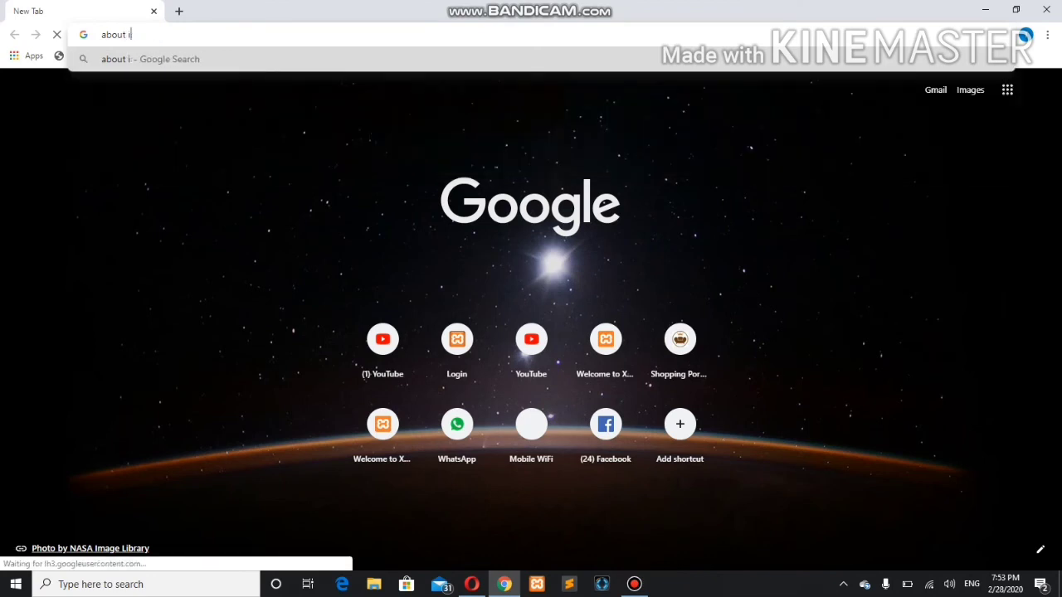
key(BackSpace)
text(jar)
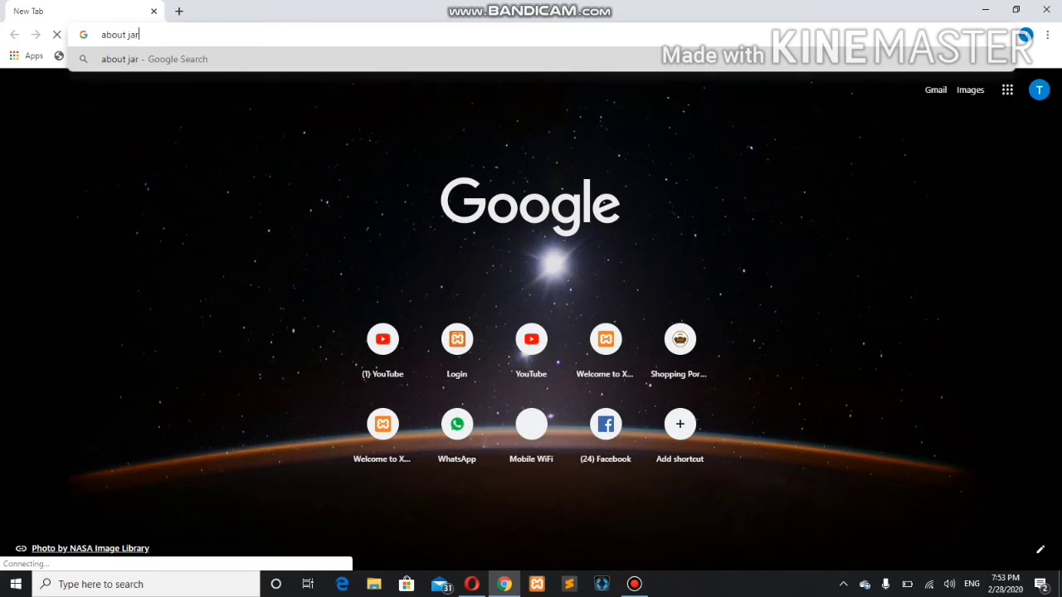
text(viou)
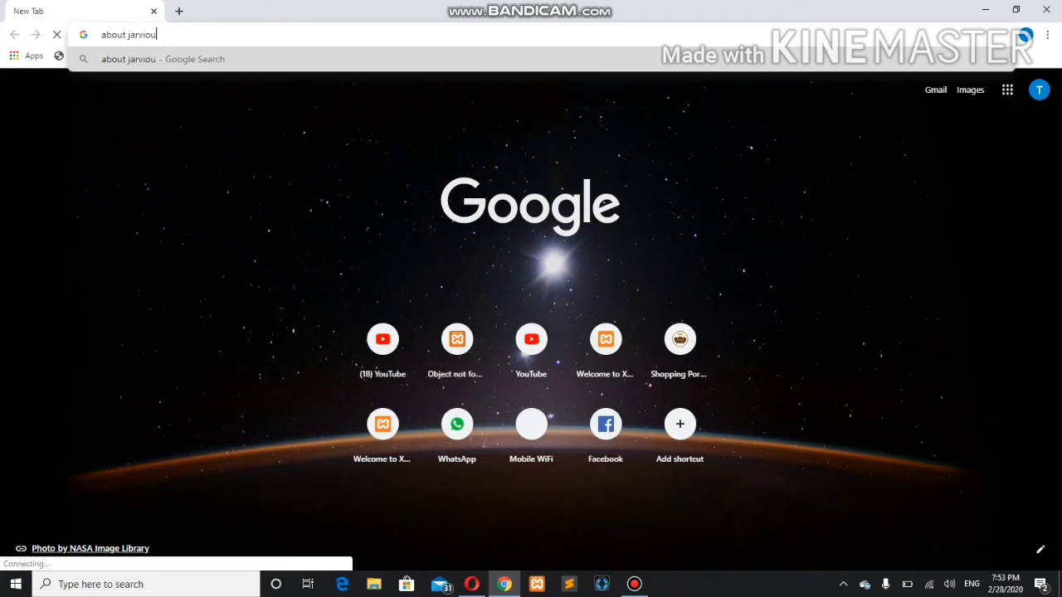
text(s)
key(Return)
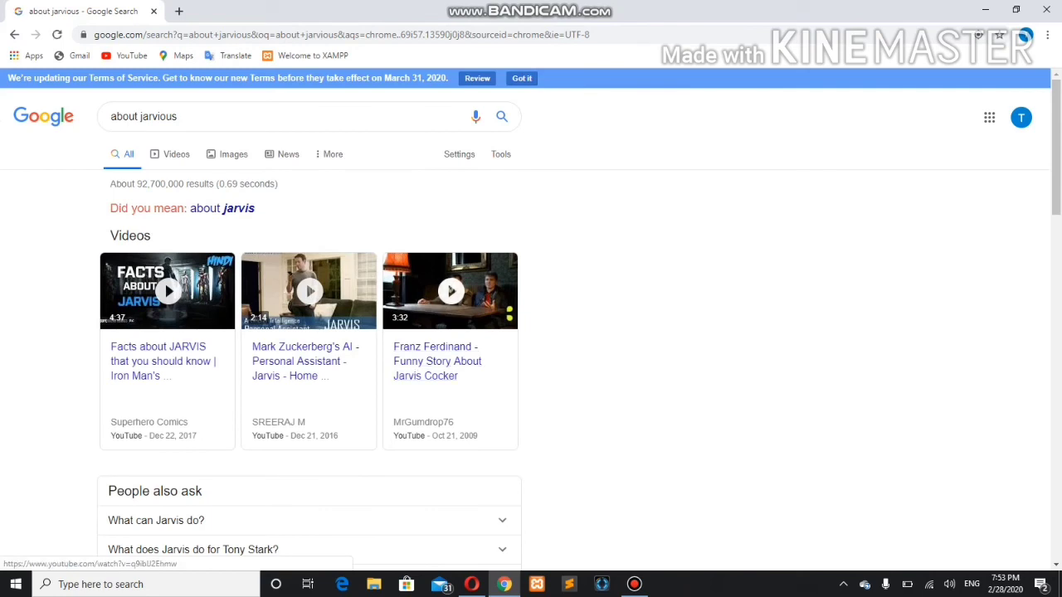
Select the whole description text under the "Building Jarvis | Facebook" search result
scroll(437, 365, down, 2)
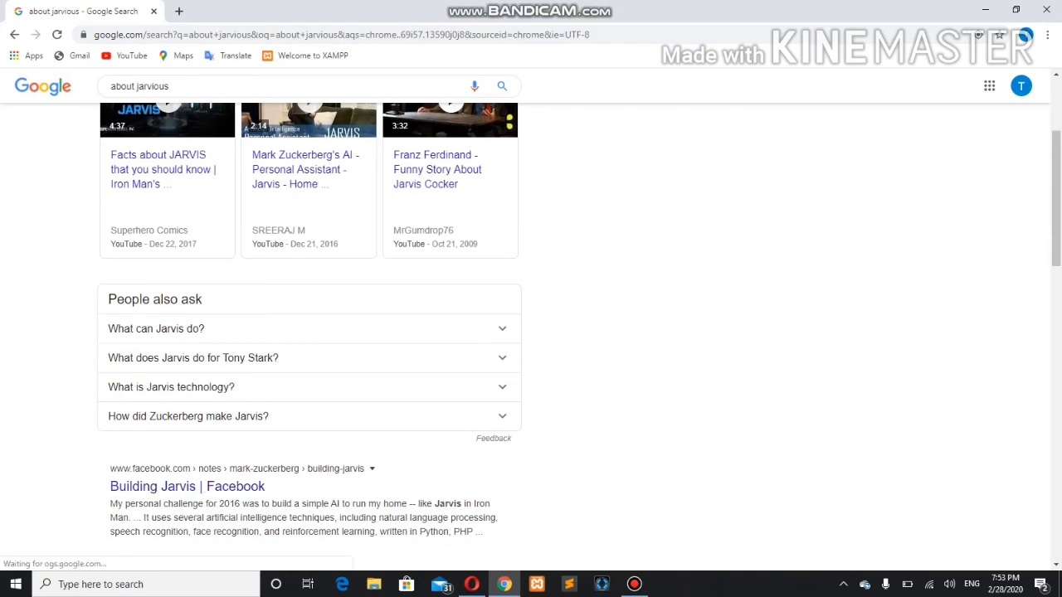
scroll(187, 486, down, 2)
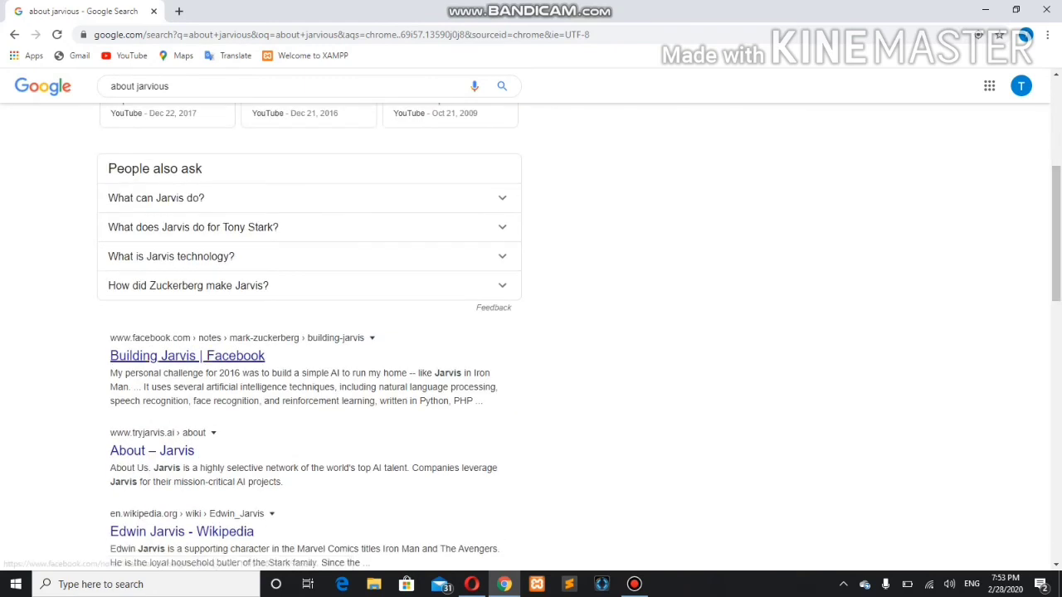
double_click(117, 372)
drag(117, 372, 473, 401)
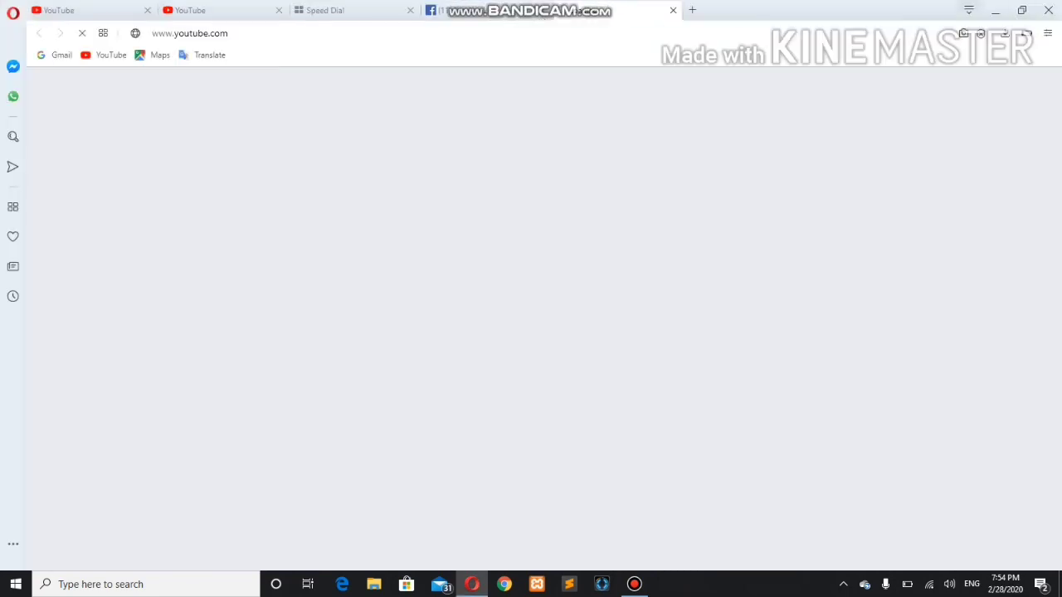
Quit the Opera browser and confirm closing its open tabs
click(1049, 10)
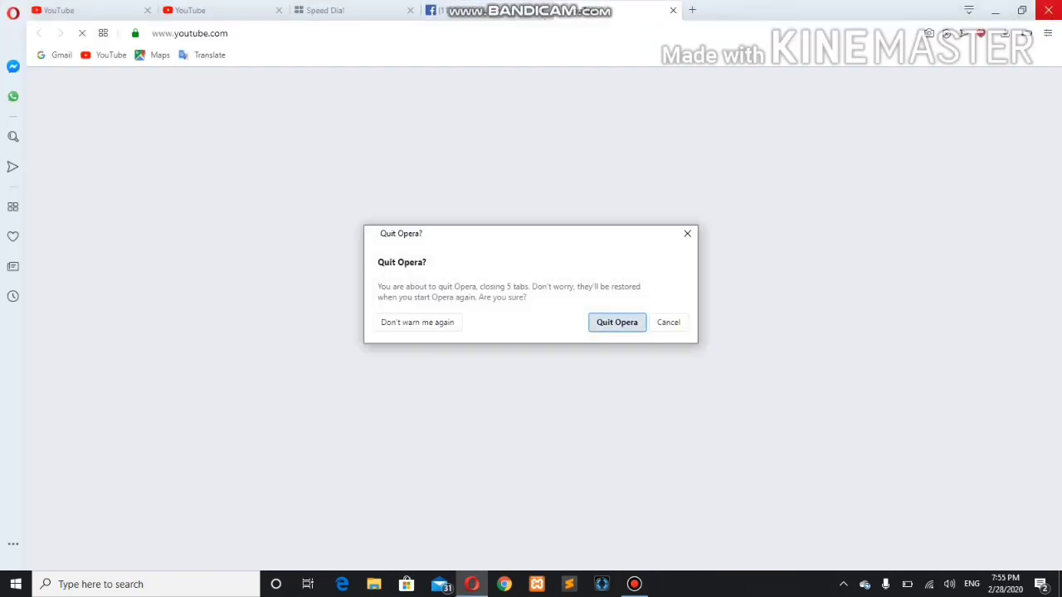
click(617, 322)
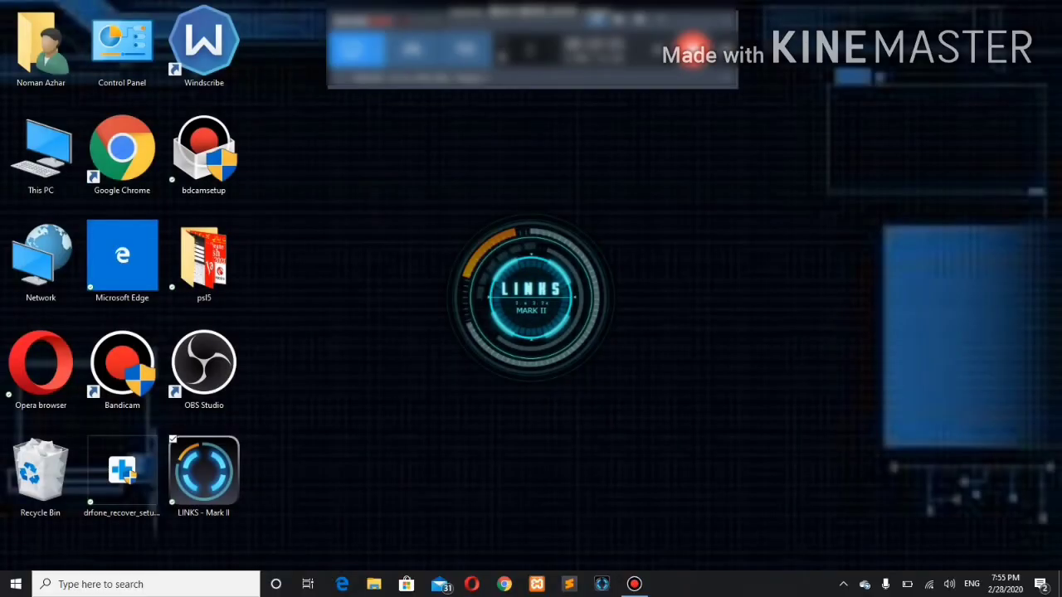